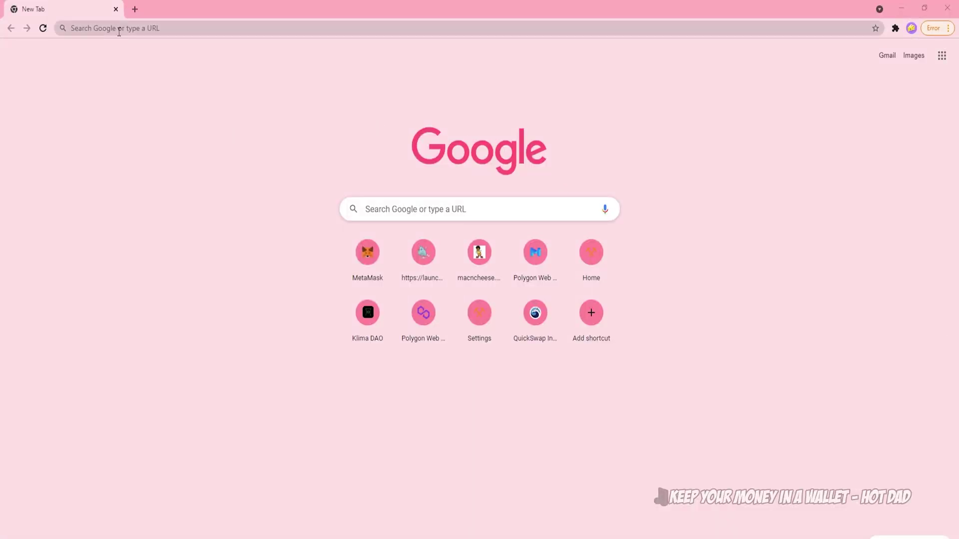
# - Go to launchpad.ethereum.org in Chrome and start the Become a Validator sign-up
pyautogui.click(119, 29)
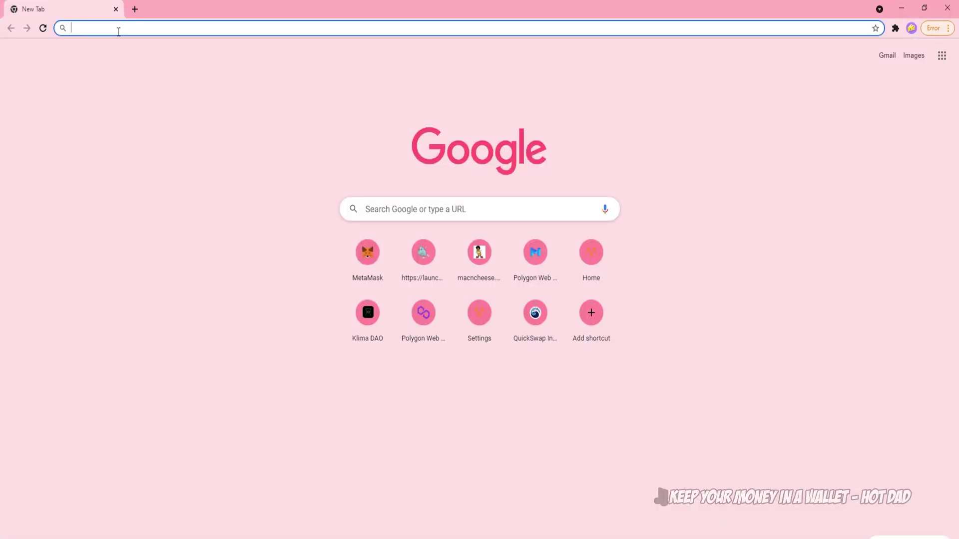
pyautogui.write('launchpad.ethereum.org')
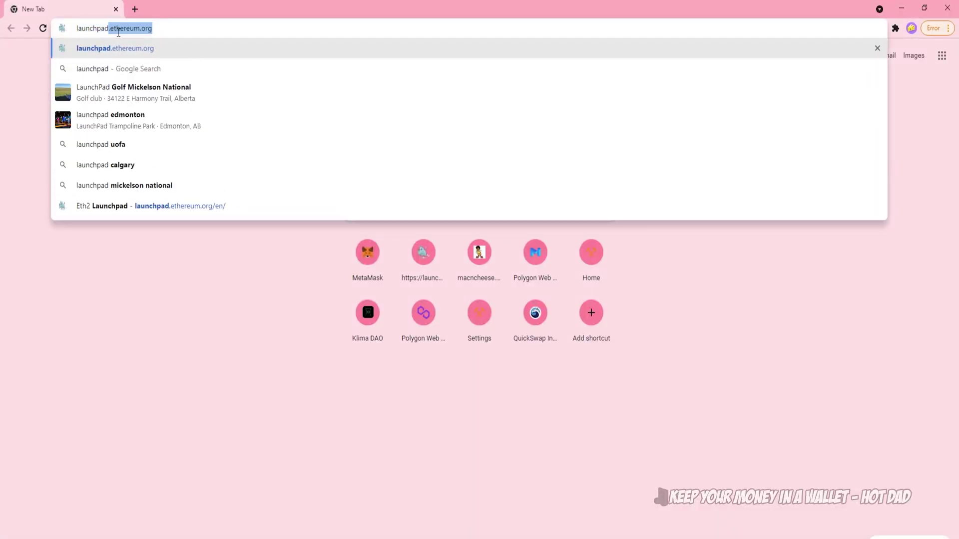
pyautogui.press('Return')
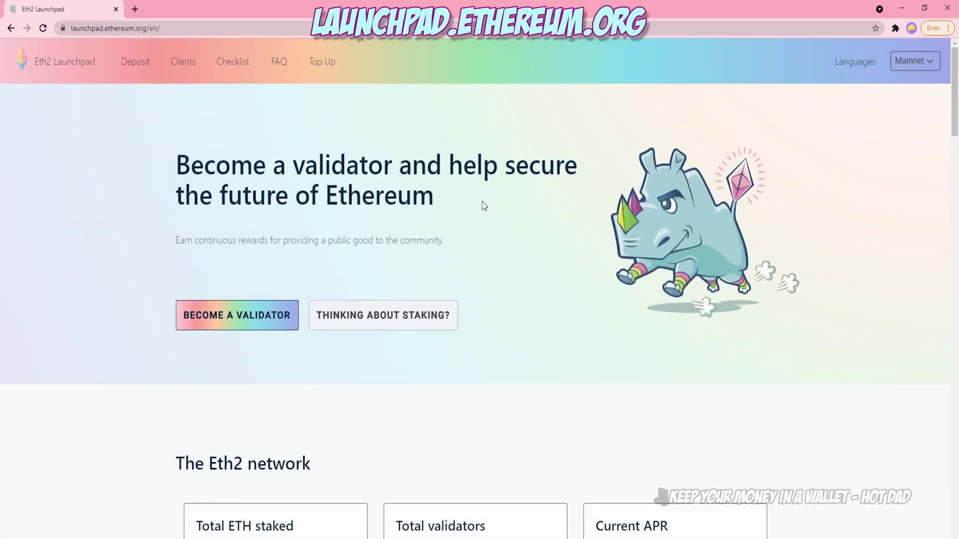
pyautogui.click(297, 328)
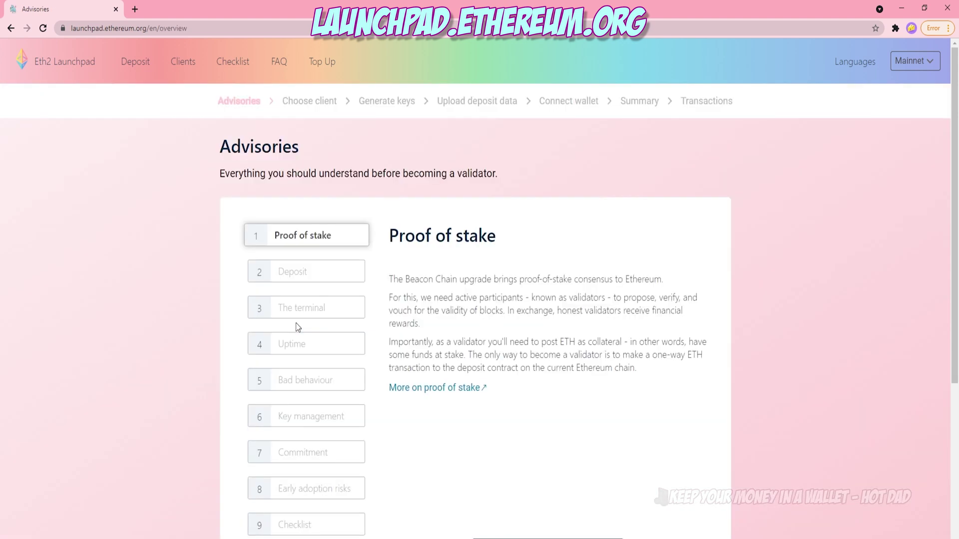
# - Accept each advisory in turn, from Proof of stake and 32 ETH deposit through the Checklist
pyautogui.scroll(-2, 584, 246)
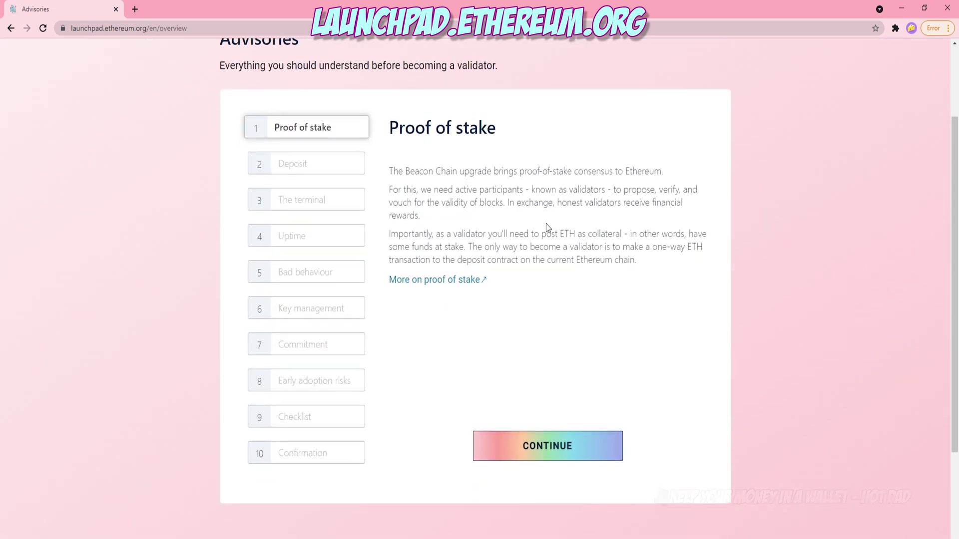
pyautogui.click(614, 460)
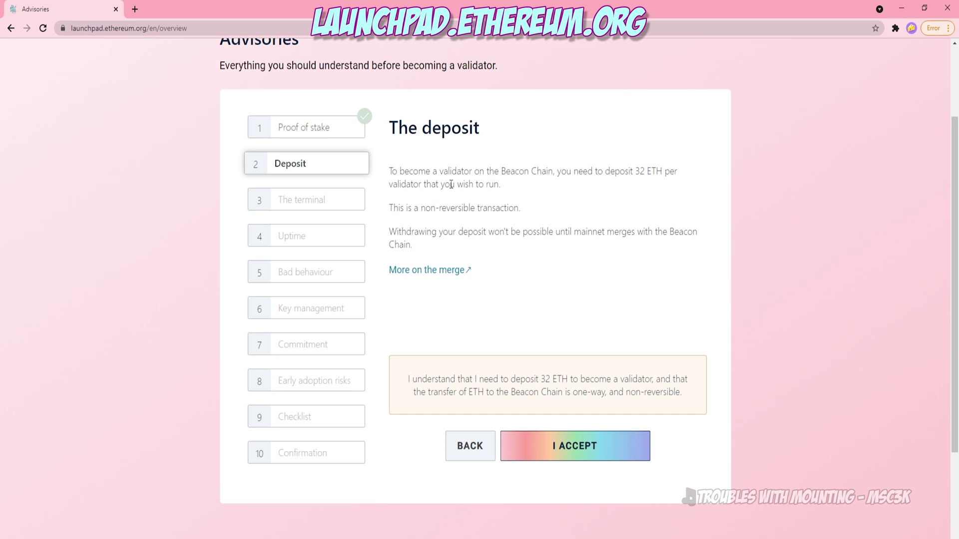
pyautogui.click(637, 455)
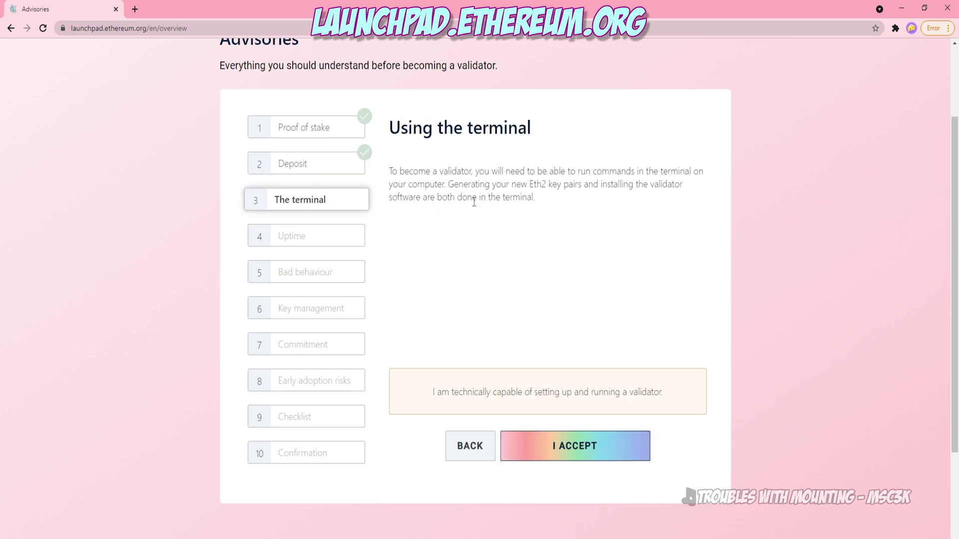
pyautogui.click(578, 445)
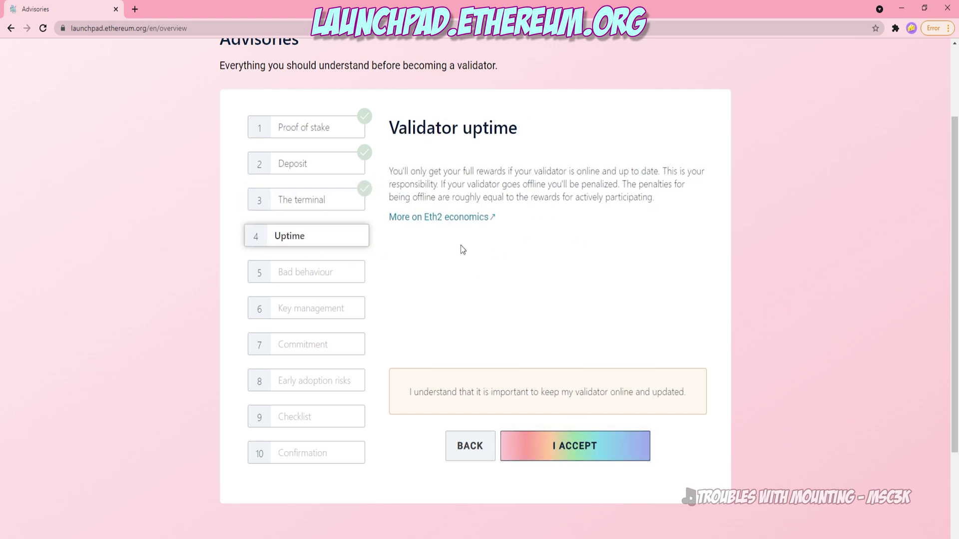
pyautogui.click(598, 462)
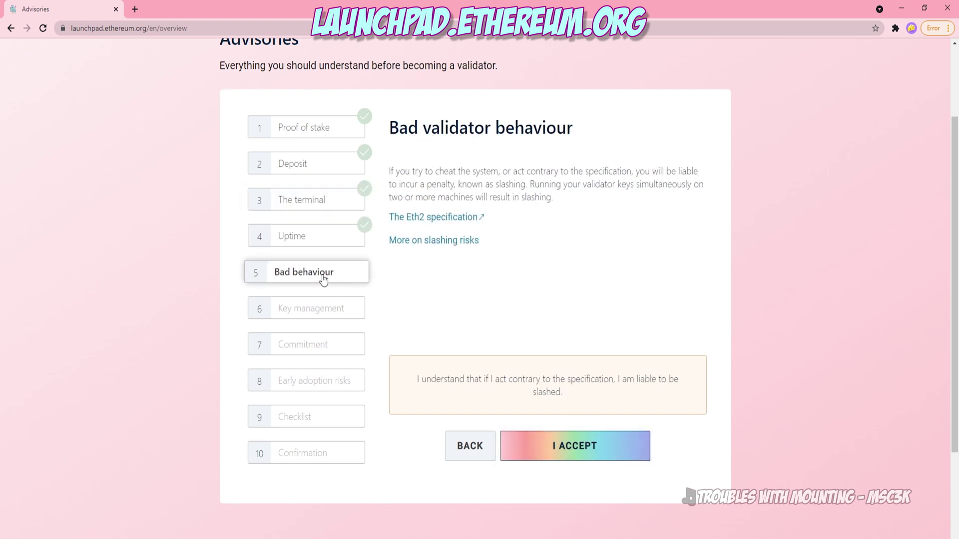
pyautogui.click(557, 445)
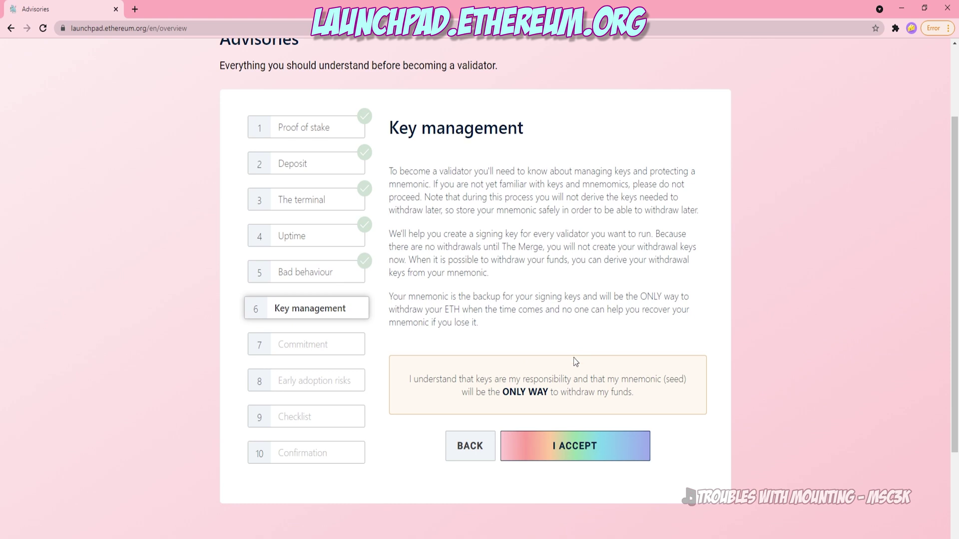
pyautogui.click(590, 455)
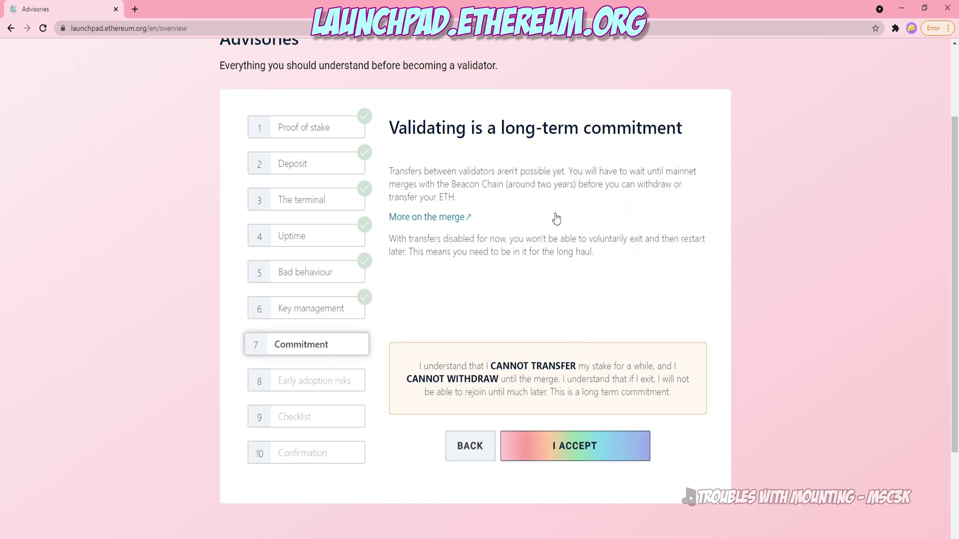
pyautogui.click(564, 445)
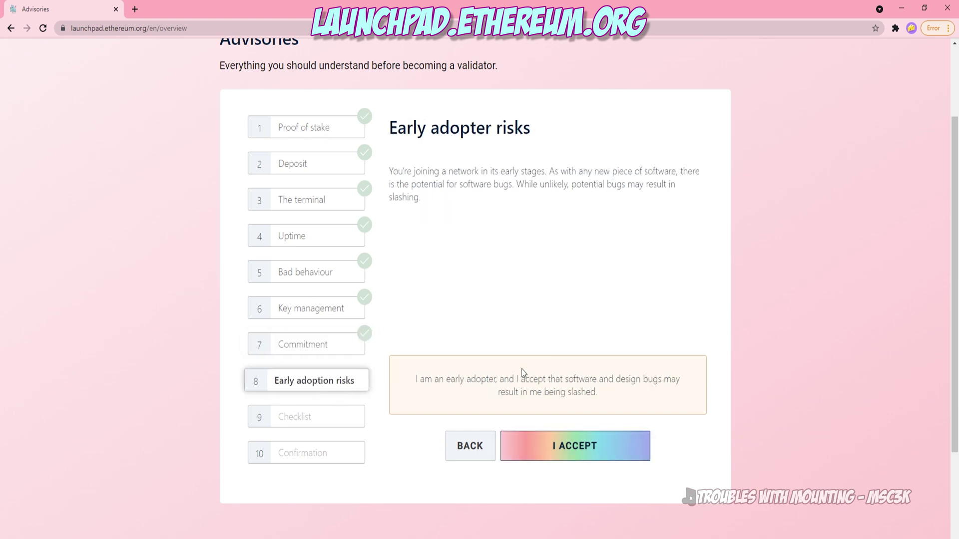
pyautogui.click(553, 455)
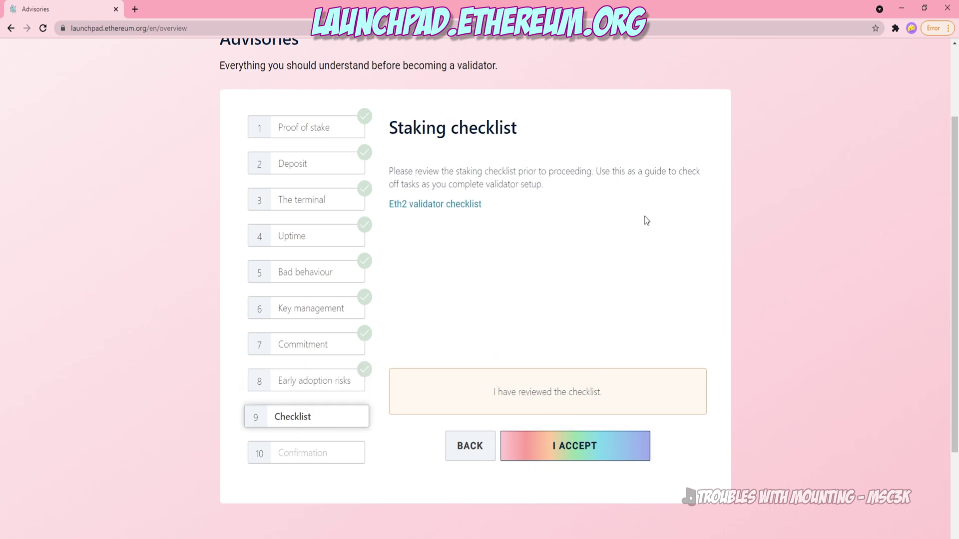
pyautogui.click(587, 443)
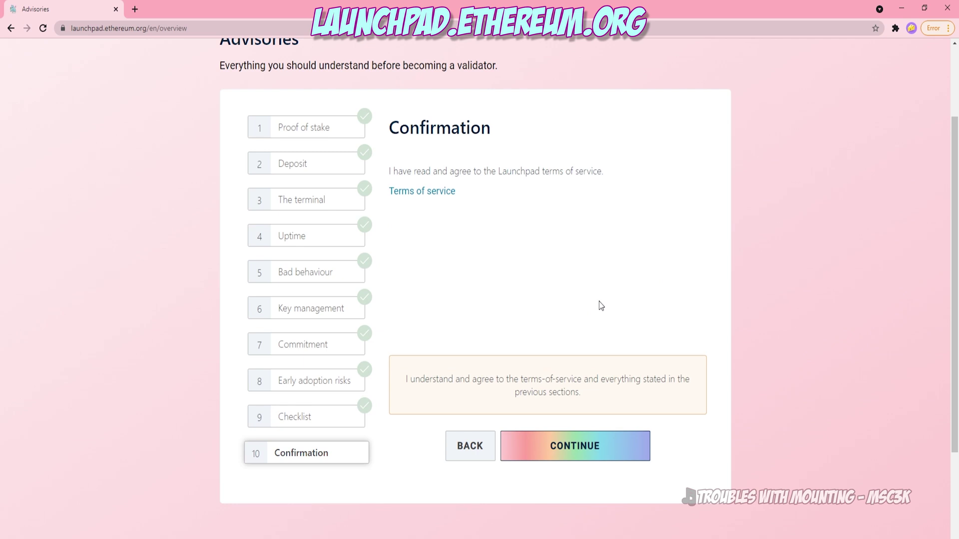
pyautogui.click(561, 447)
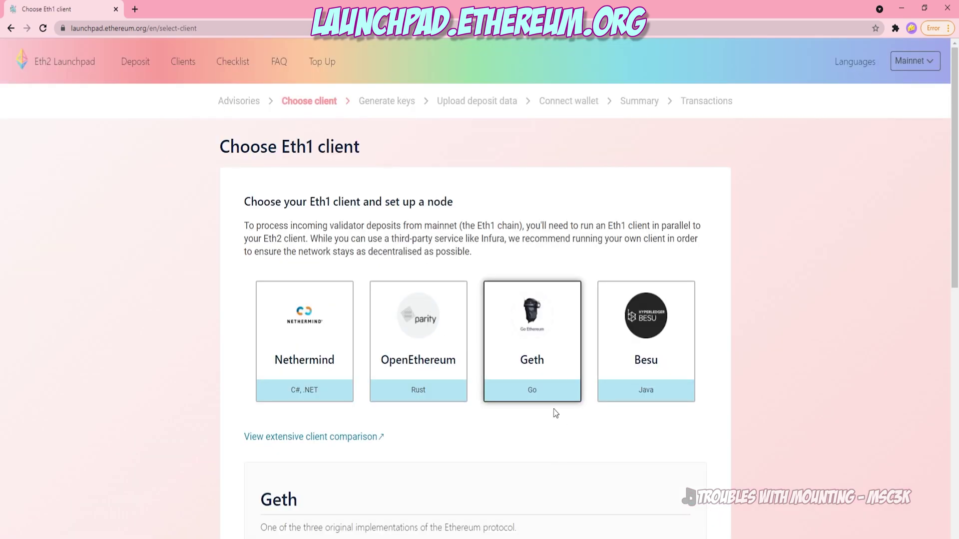
# - Keep Geth as the Eth1 client and choose Prysm as the Eth2 client
pyautogui.scroll(-10, 557, 215)
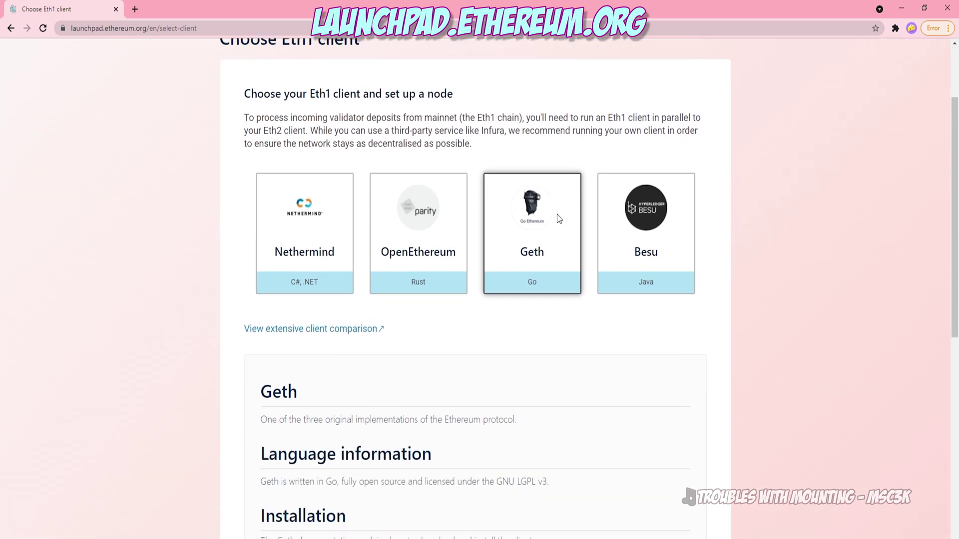
pyautogui.click(499, 413)
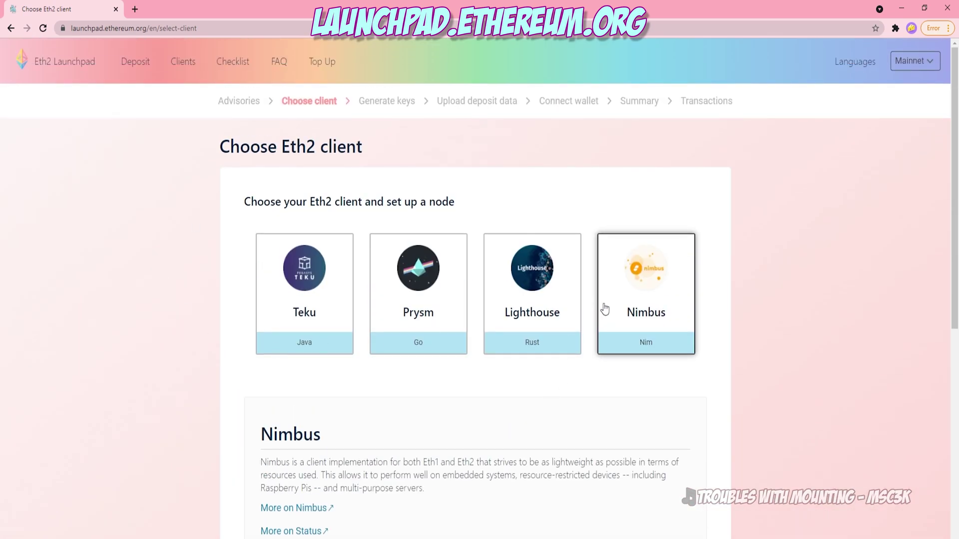
pyautogui.click(431, 304)
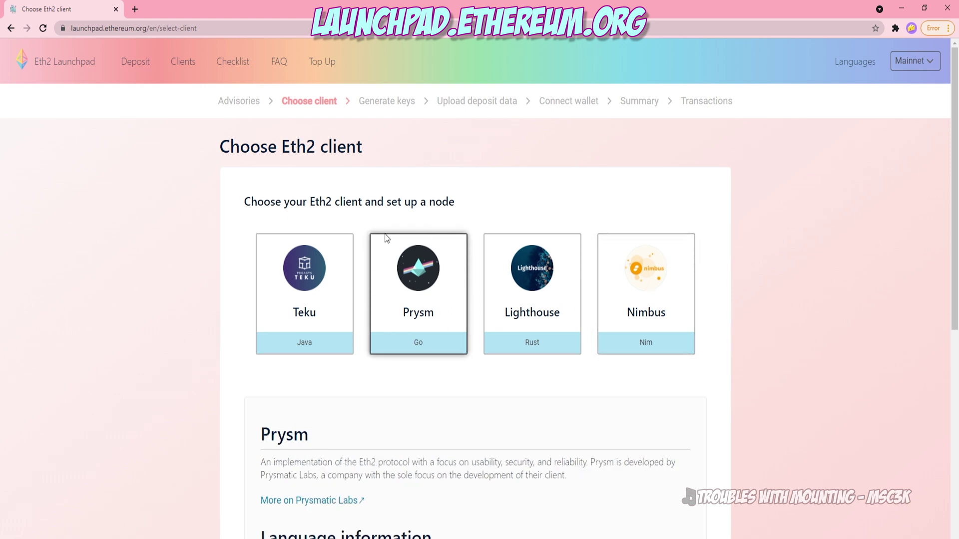
pyautogui.scroll(-7, 421, 368)
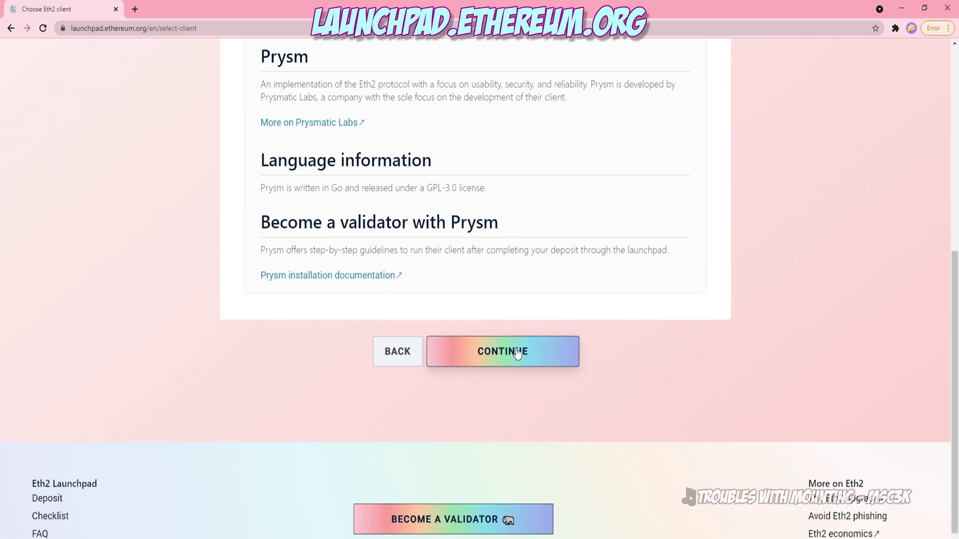
pyautogui.click(517, 353)
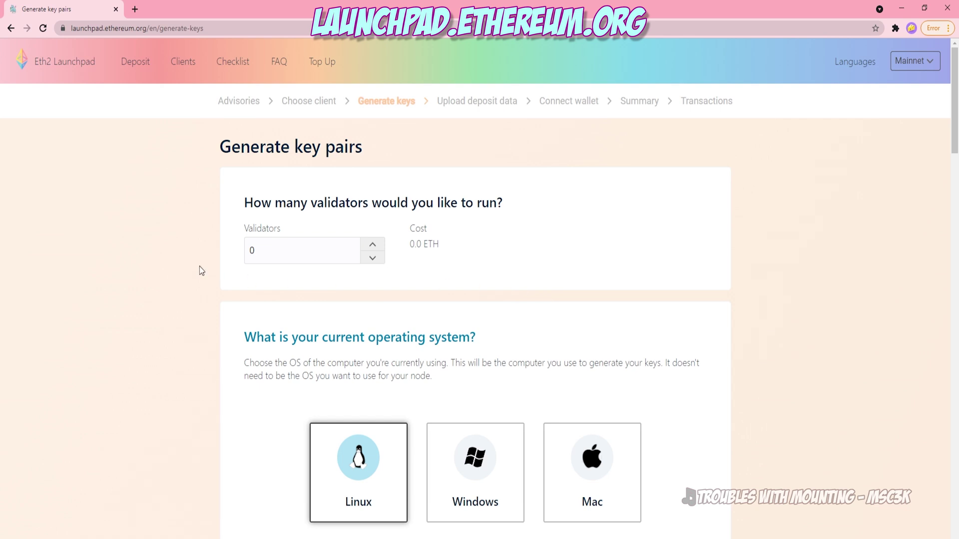
# - Set the number of validators to 1, costing 32.0 ETH
pyautogui.click(372, 244)
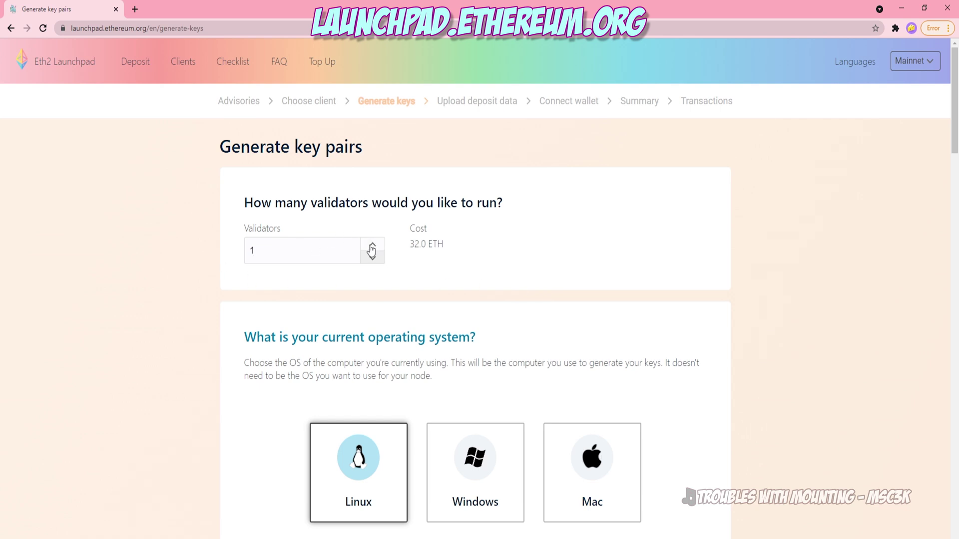
pyautogui.doubleClick(279, 257)
pyautogui.write('1200')
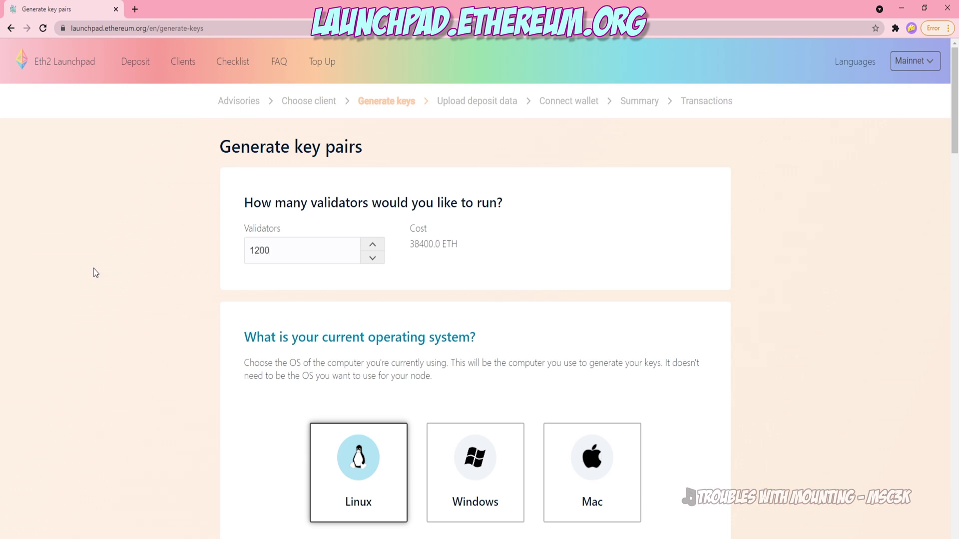
pyautogui.press('BackSpace')
pyautogui.press('BackSpace')
pyautogui.press('BackSpace')
# - Choose Windows as the operating system and open the deposit CLI download on GitHub
pyautogui.scroll(-4, 507, 259)
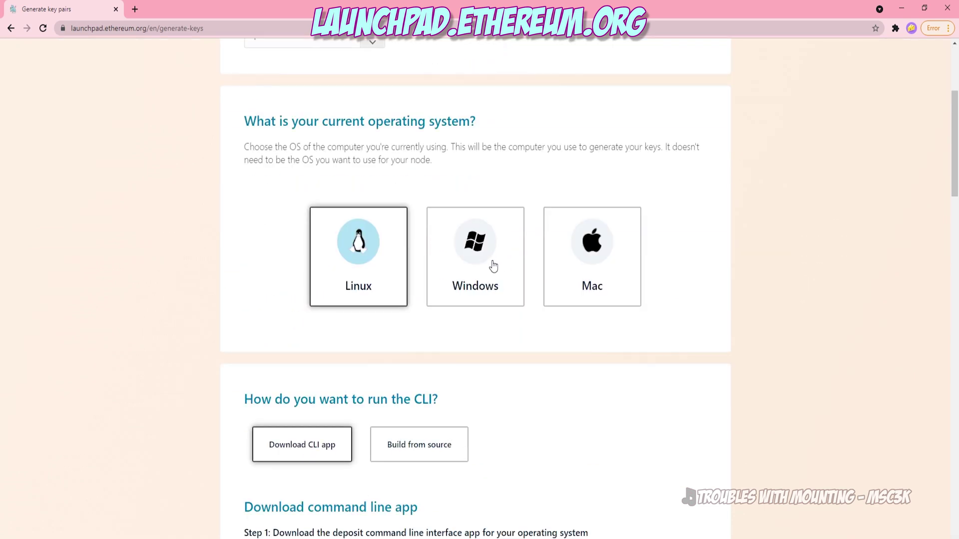
pyautogui.click(493, 267)
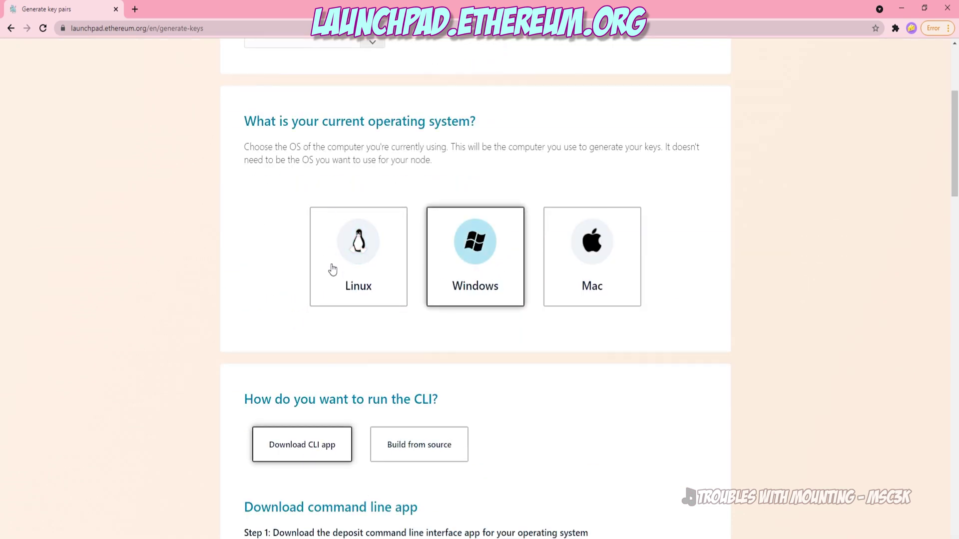
pyautogui.scroll(-3, 458, 374)
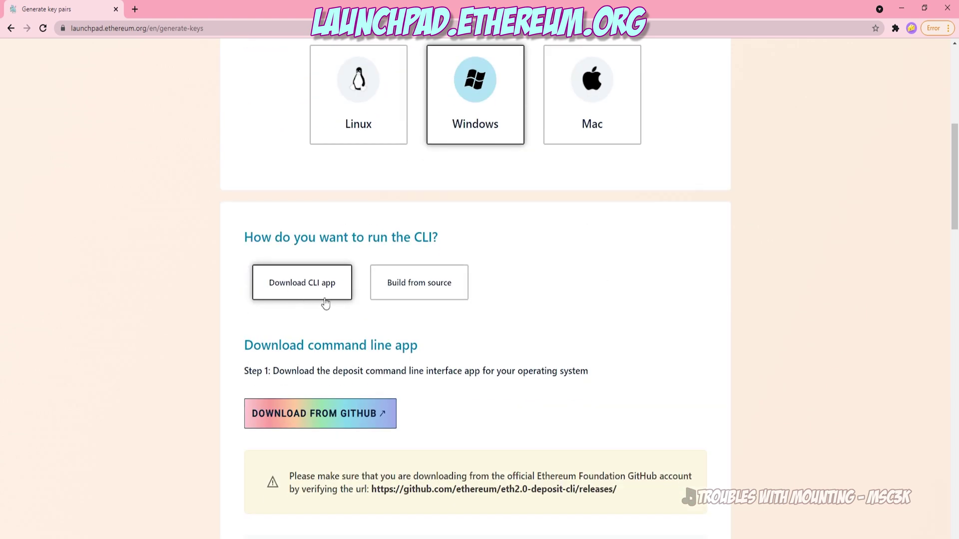
pyautogui.scroll(-4, 342, 323)
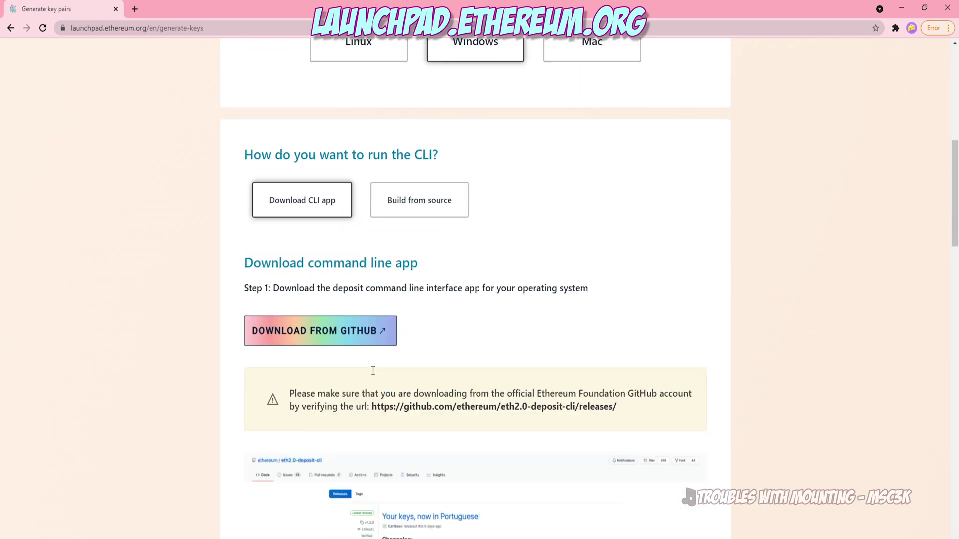
pyautogui.click(325, 206)
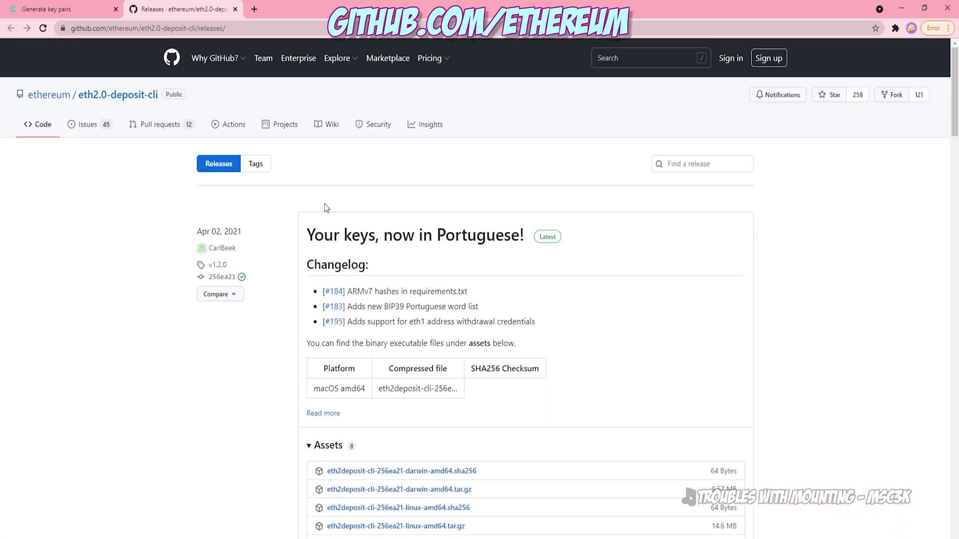
# - Download the eth2deposit-cli-256ea21-windows-amd64.zip release asset
pyautogui.scroll(-3, 552, 371)
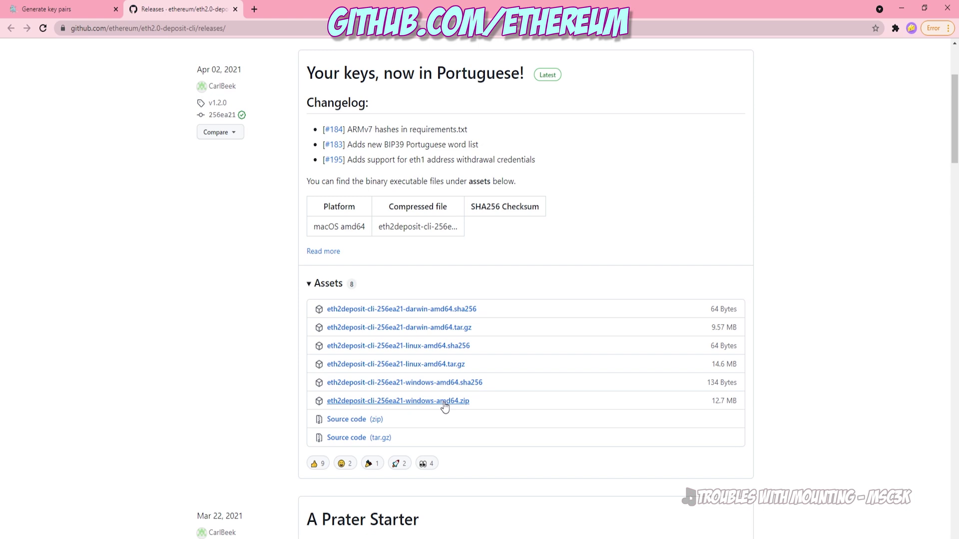
pyautogui.click(445, 406)
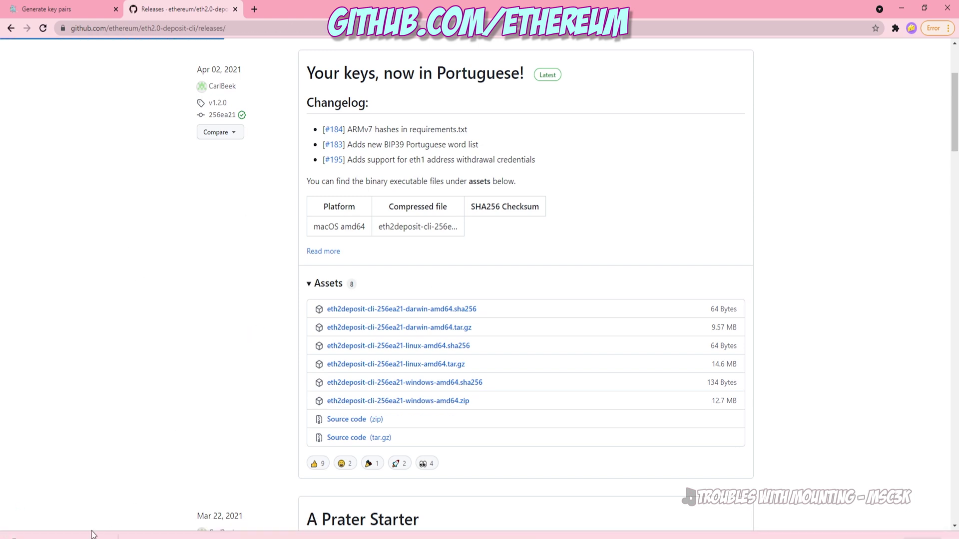
pyautogui.scroll(1, 479, 300)
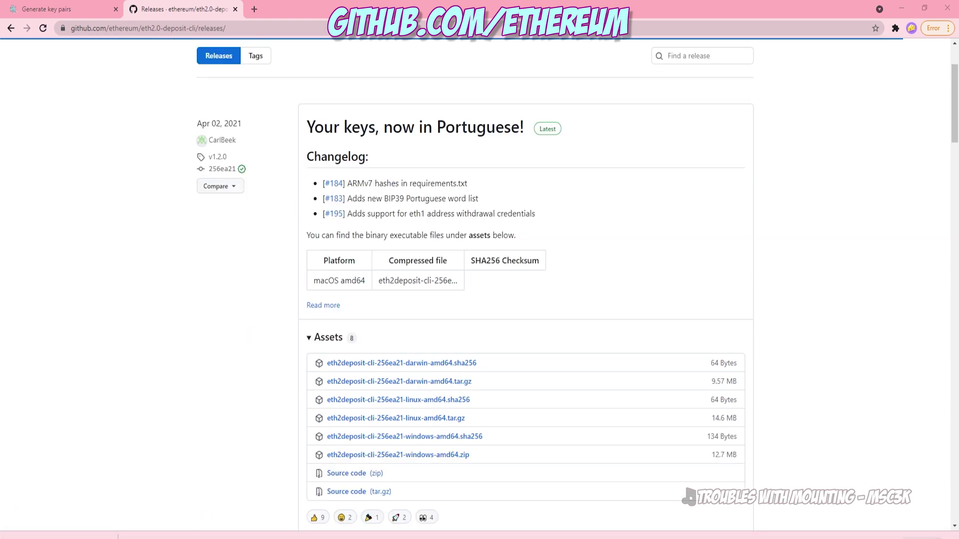
pyautogui.hotkey('alt', 'Tab')
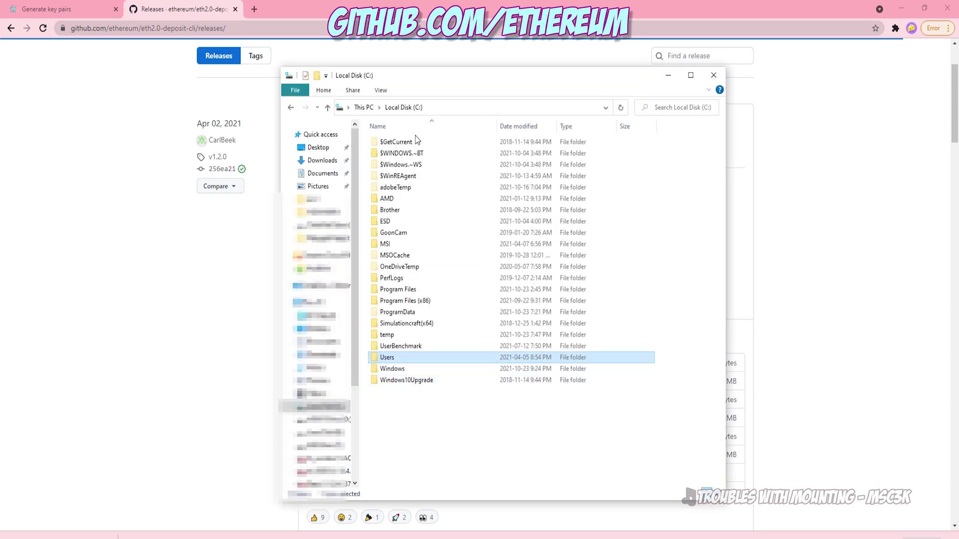
# - Make a new folder named Prysm on Local Disk (C:) and open it
pyautogui.rightClick(409, 422)
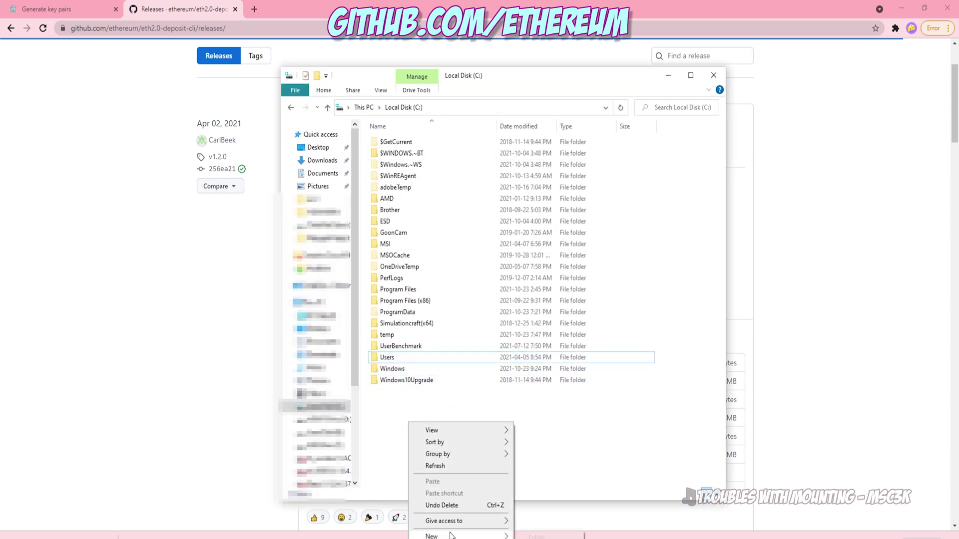
pyautogui.click(537, 537)
pyautogui.write('Prysm')
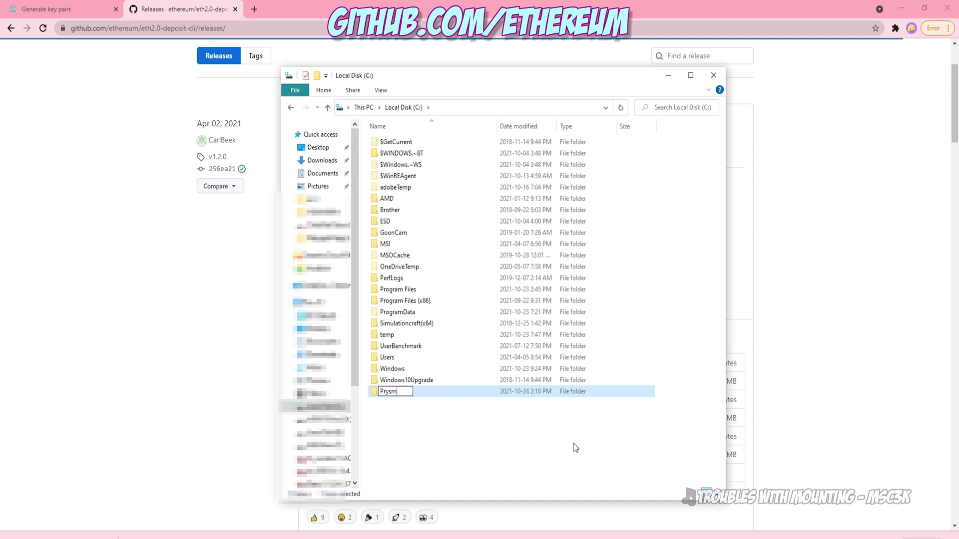
pyautogui.press('Return')
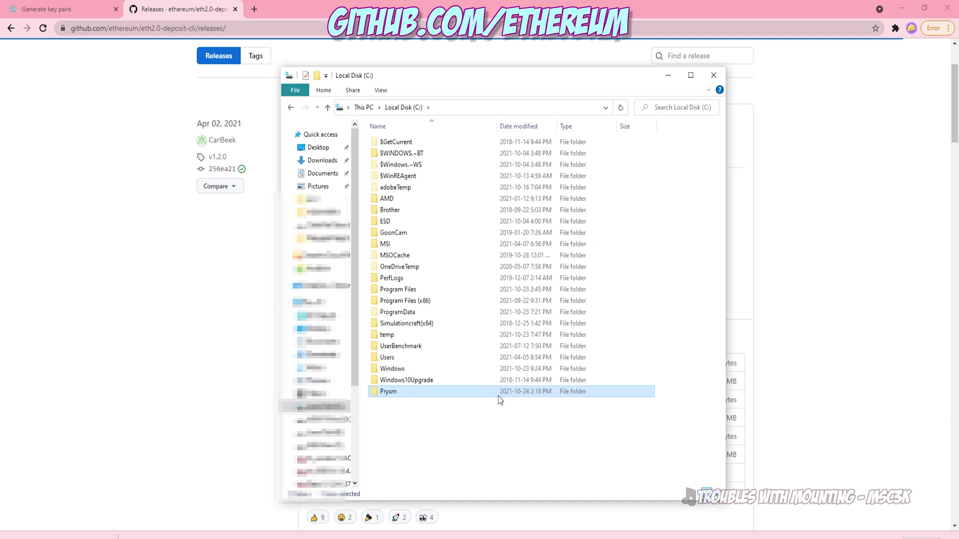
pyautogui.doubleClick(486, 392)
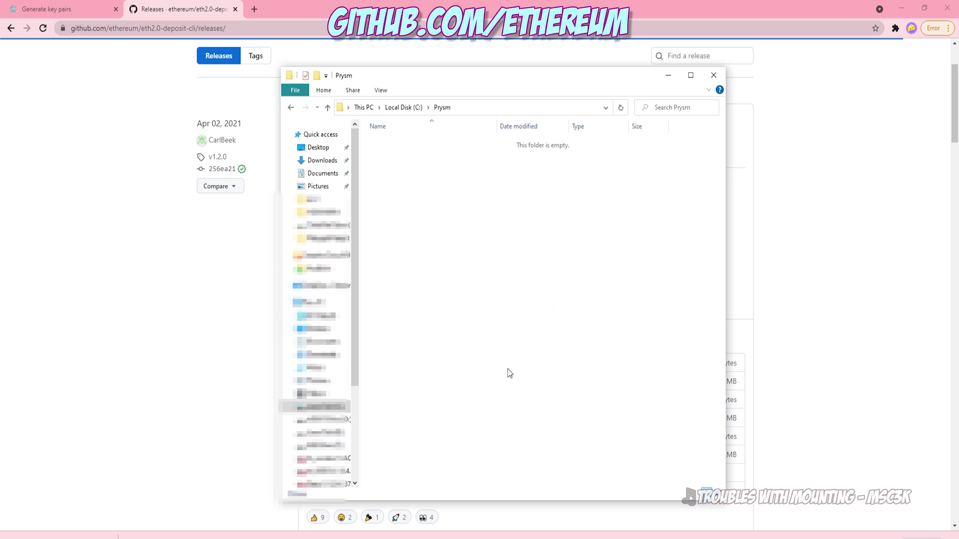
# - Extract deposit.exe from the windows-amd64 zip in 7-Zip into C:\Prysm
pyautogui.click(670, 77)
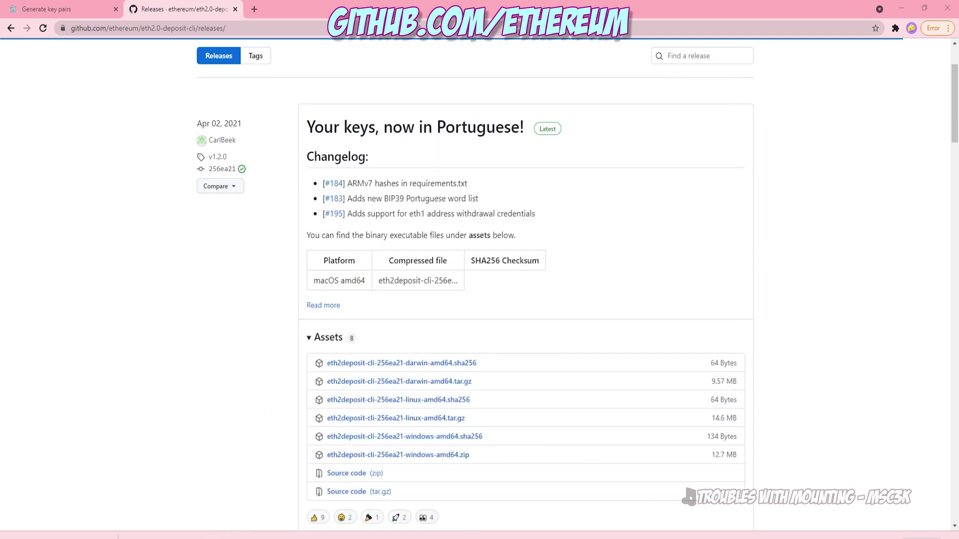
pyautogui.click(132, 536)
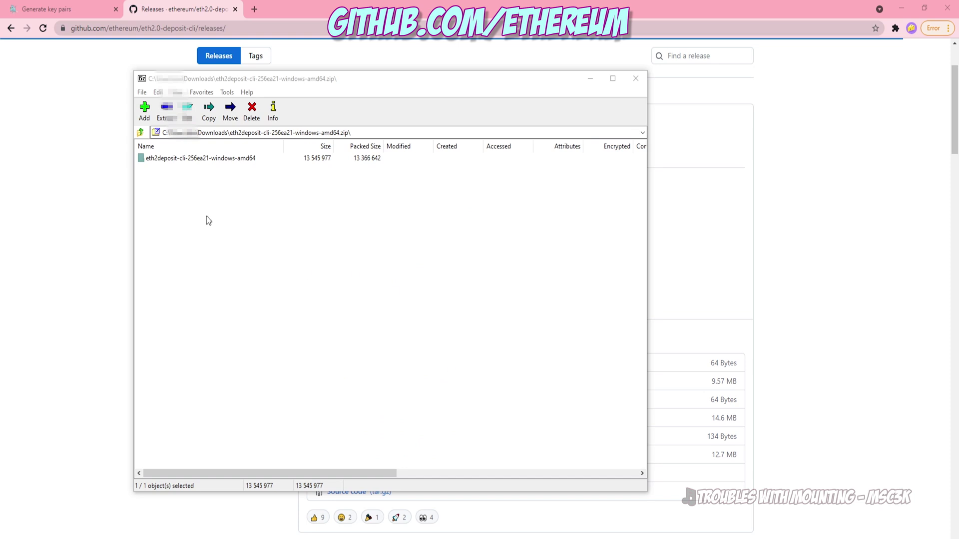
pyautogui.doubleClick(193, 158)
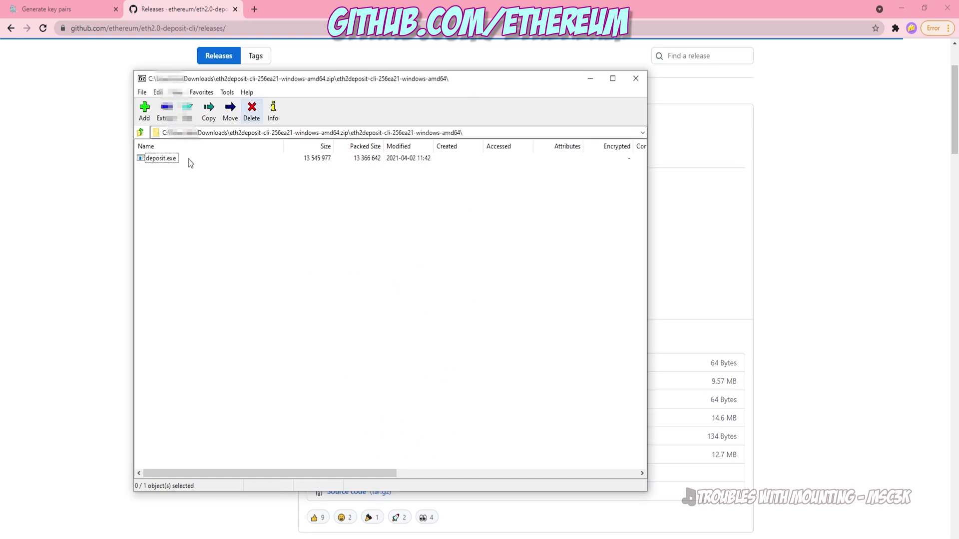
pyautogui.hotkey('alt', 'Tab')
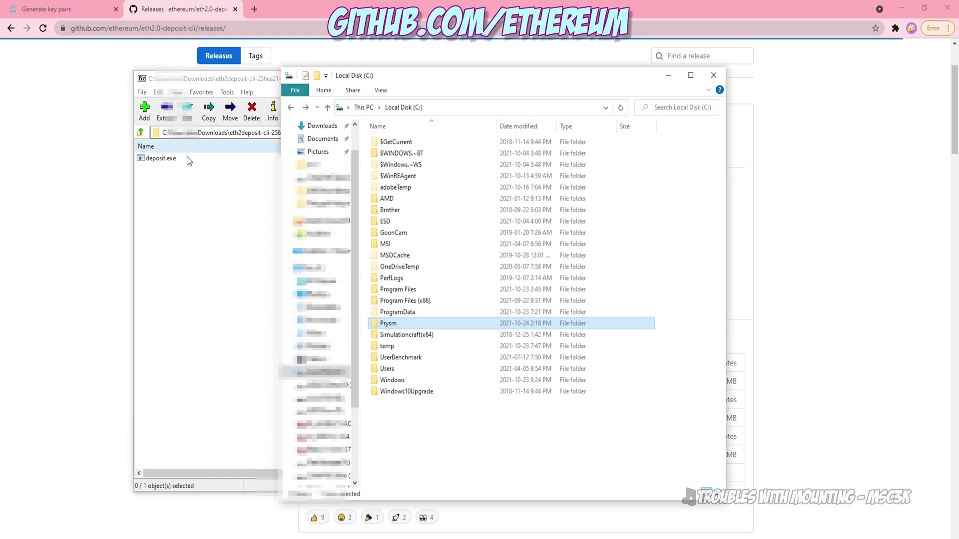
pyautogui.doubleClick(412, 325)
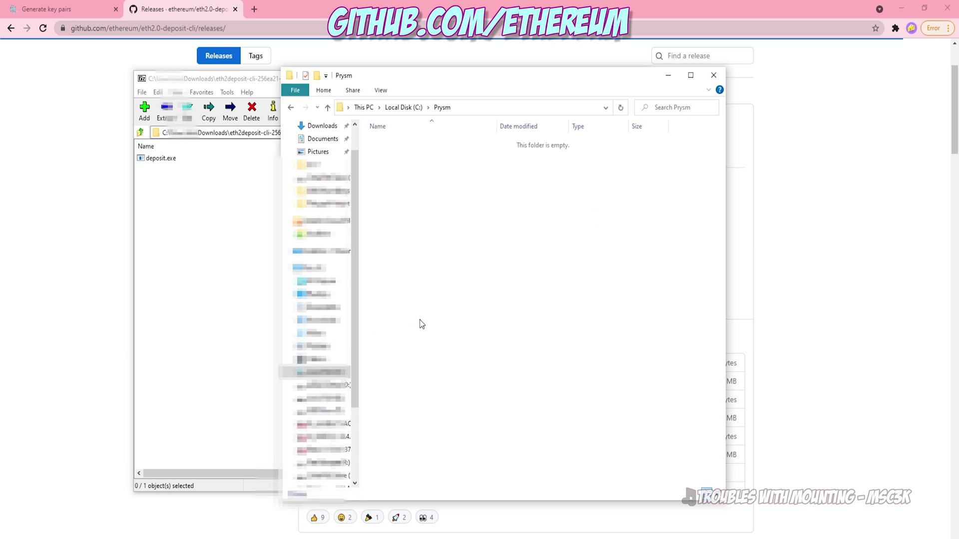
pyautogui.moveTo(150, 159); pyautogui.dragTo(688, 216)
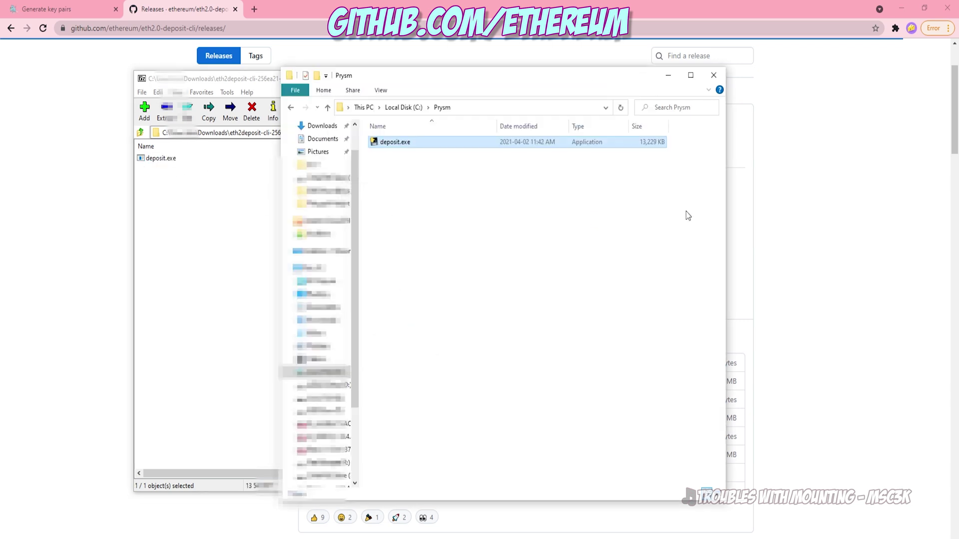
# - Close the 7-Zip archive and launch a Command Prompt window
pyautogui.click(203, 214)
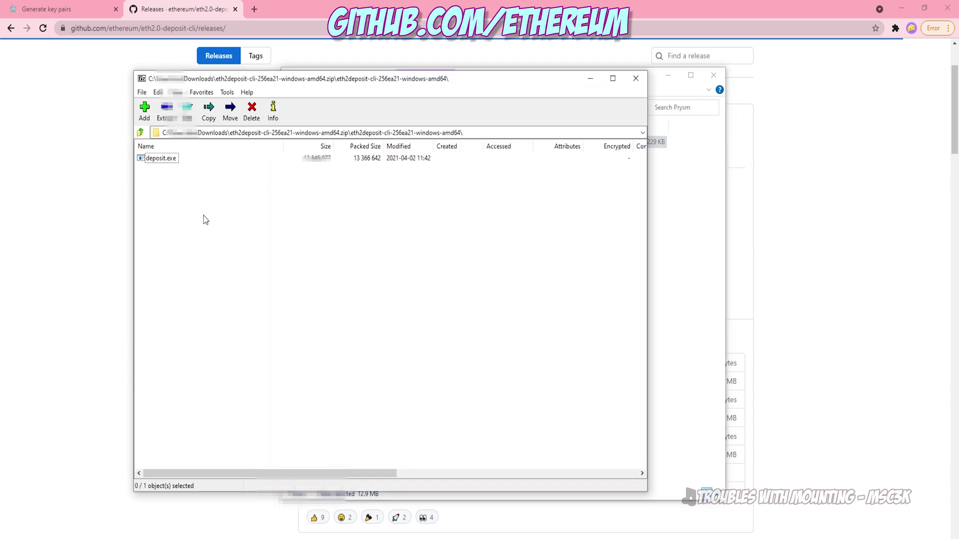
pyautogui.click(636, 78)
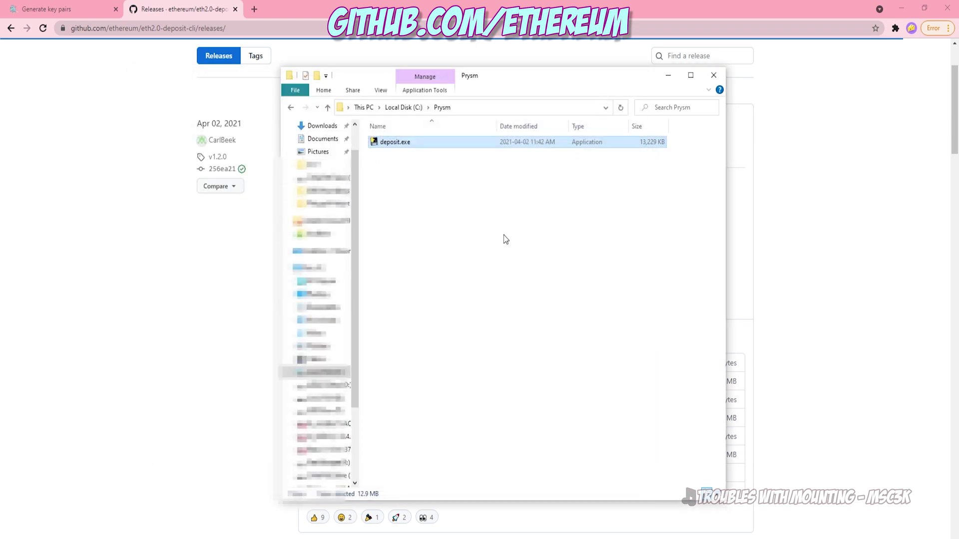
pyautogui.press('Return')
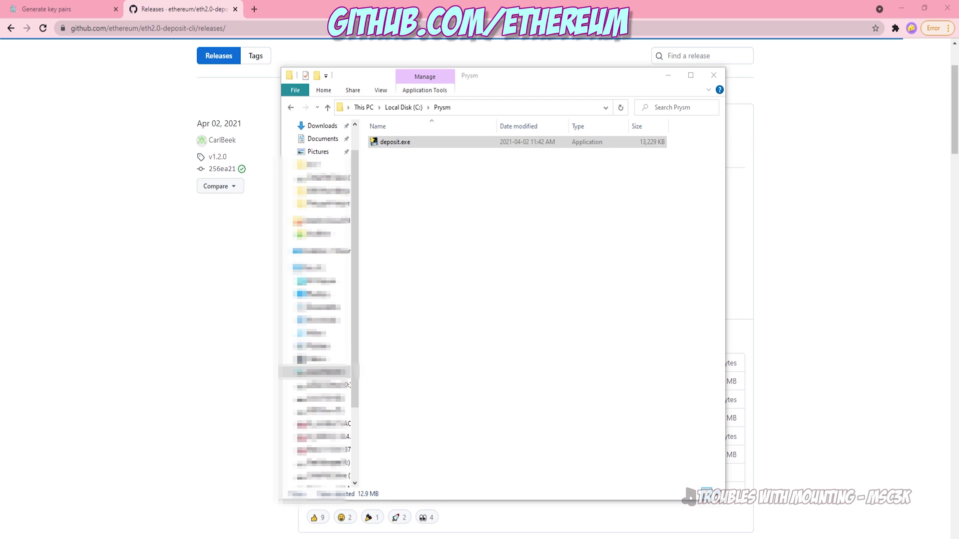
pyautogui.moveTo(480, 270); pyautogui.dragTo(484, 217)
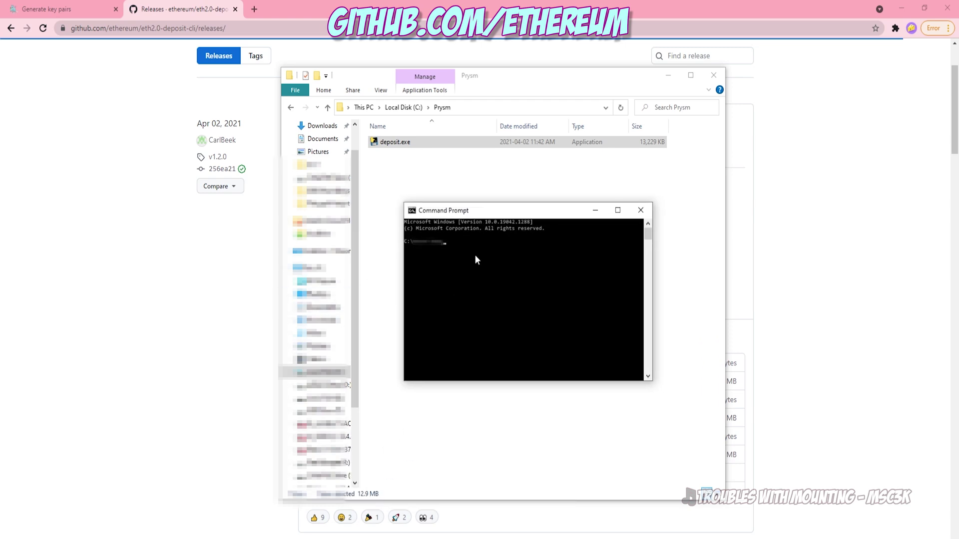
# - Run deposit.exe new-mnemonic with --chain mainnet in Command Prompt
pyautogui.moveTo(395, 142); pyautogui.dragTo(475, 256)
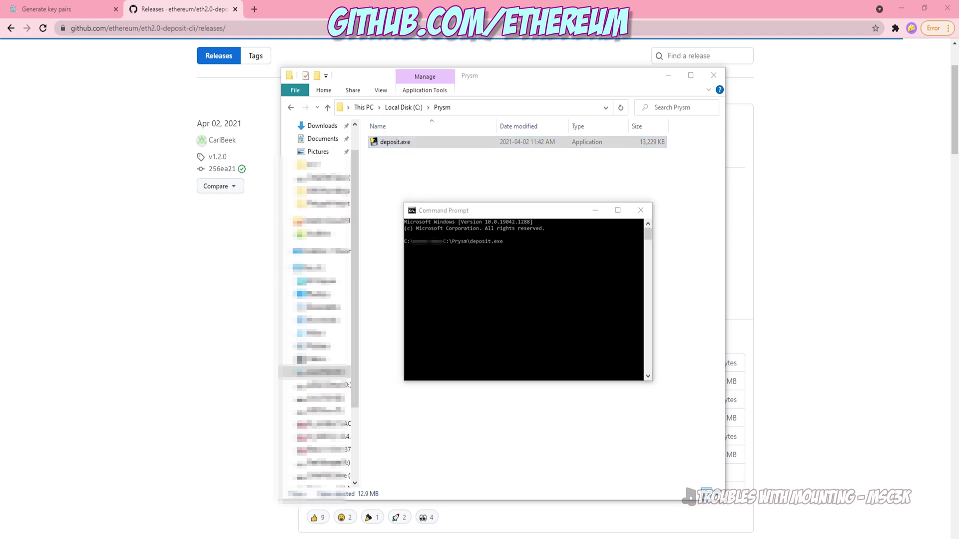
pyautogui.click(545, 251)
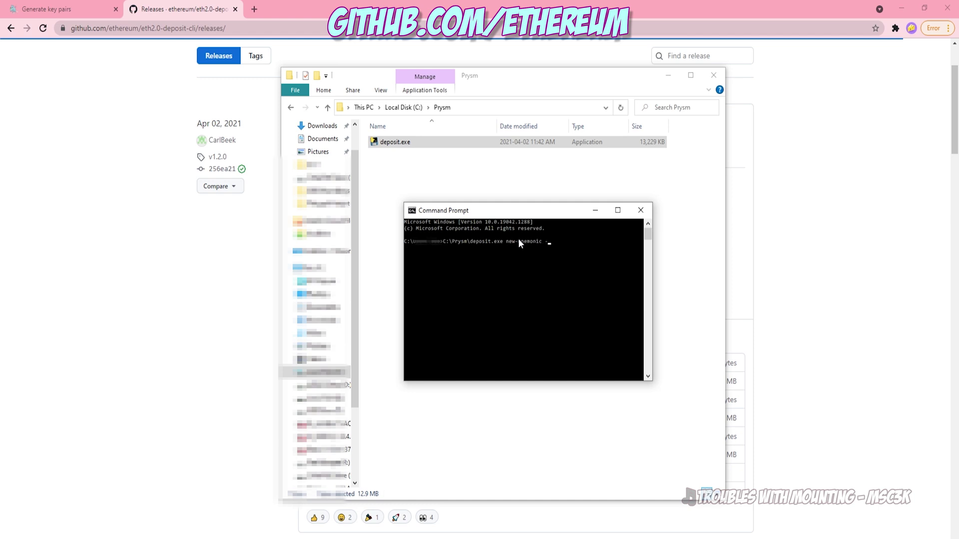
pyautogui.write('--chain mainnet')
pyautogui.press('Return')
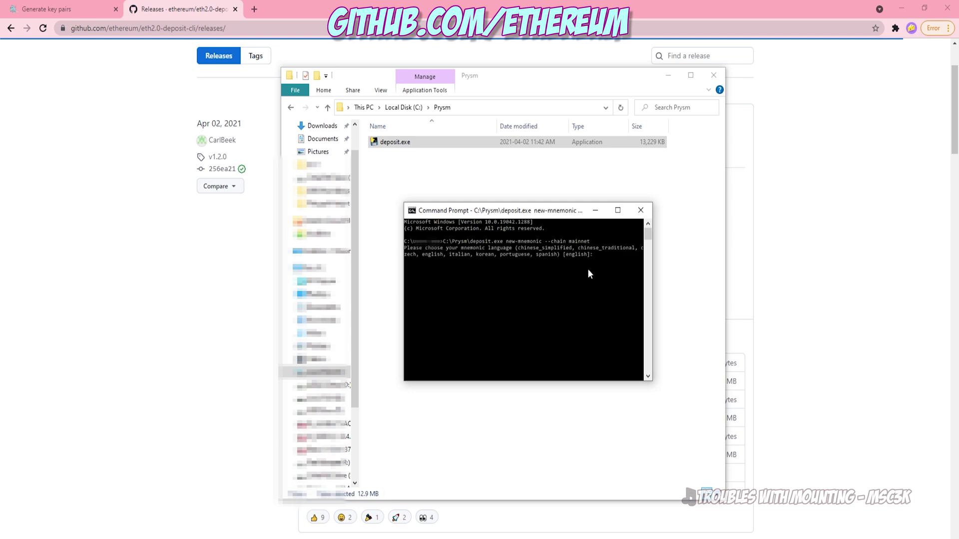
# - Choose English, 1 validator, and enter the keystore password to reveal the seed phrase
pyautogui.press('Return')
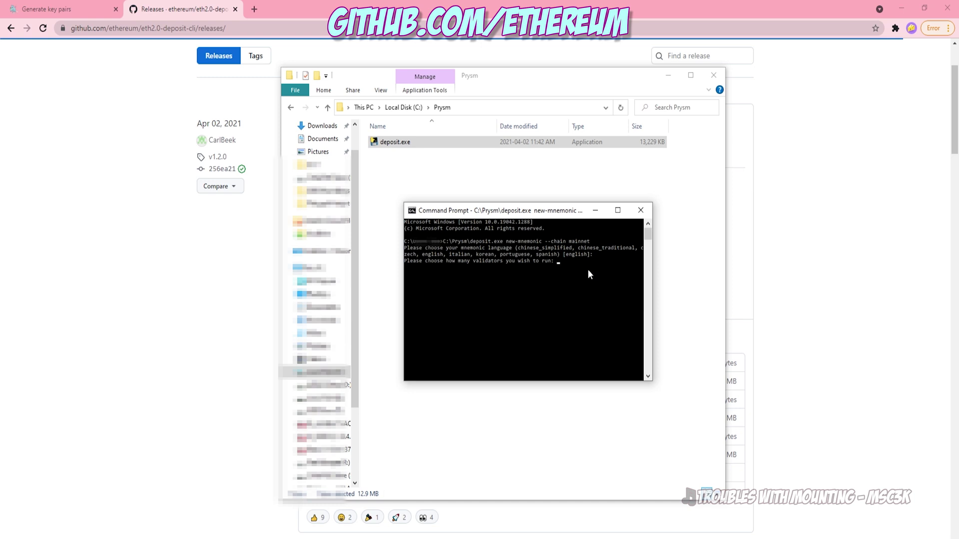
pyautogui.write('1')
pyautogui.press('Return')
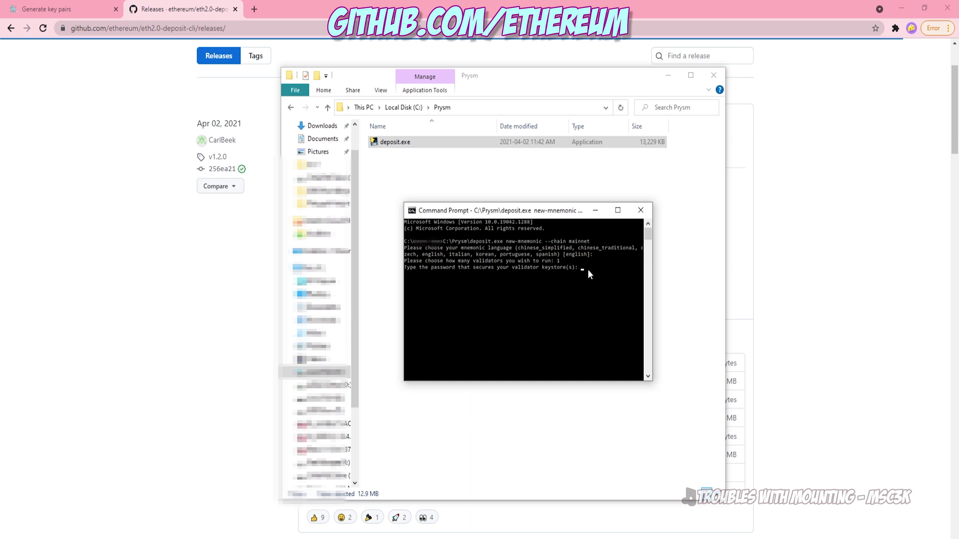
pyautogui.press('Return')
pyautogui.press('Return')
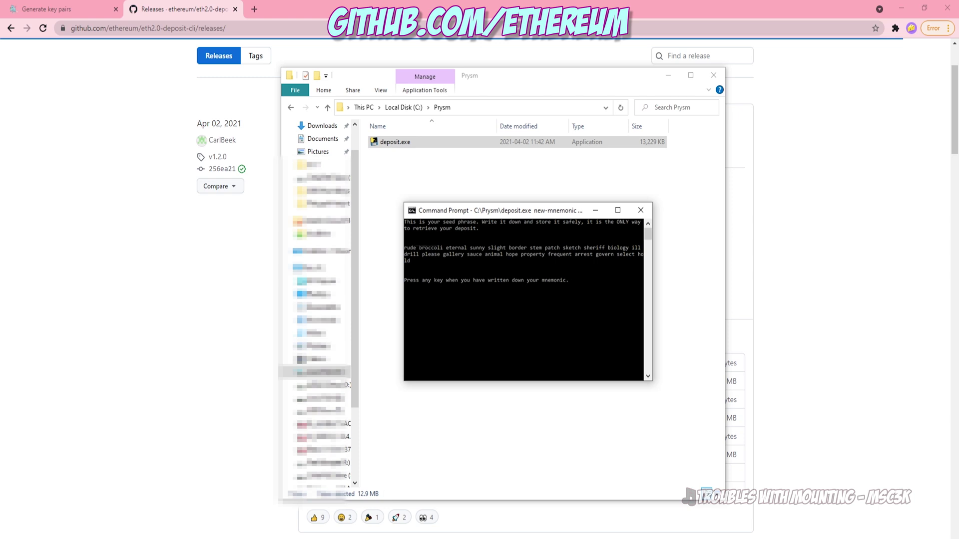
# - Retype the mnemonic to generate keys into validator_keys, then close the console
pyautogui.click(504, 212)
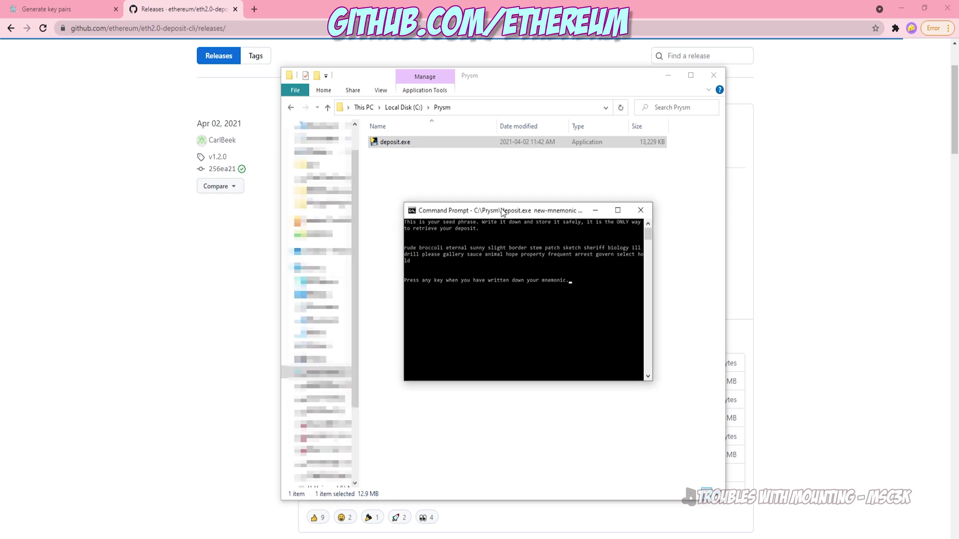
pyautogui.press('Return')
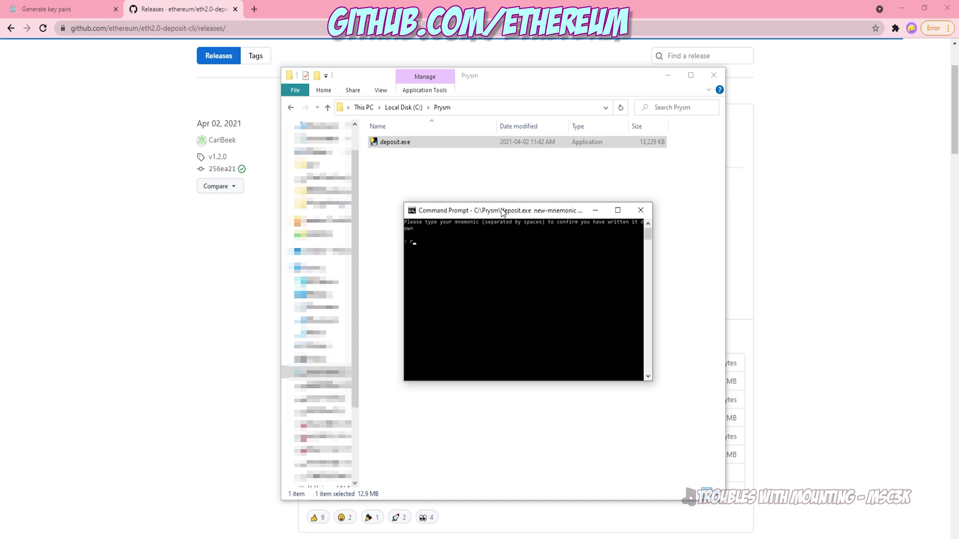
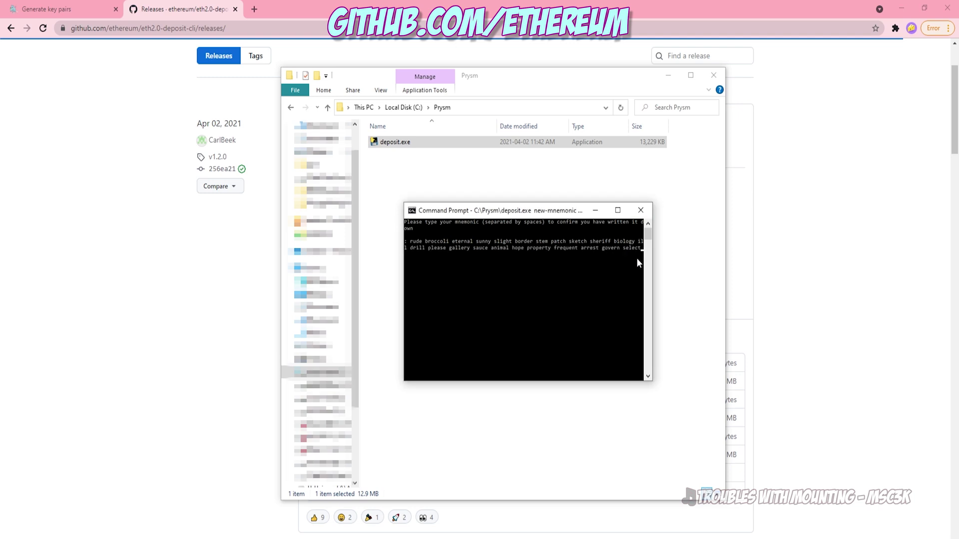
pyautogui.press('Return')
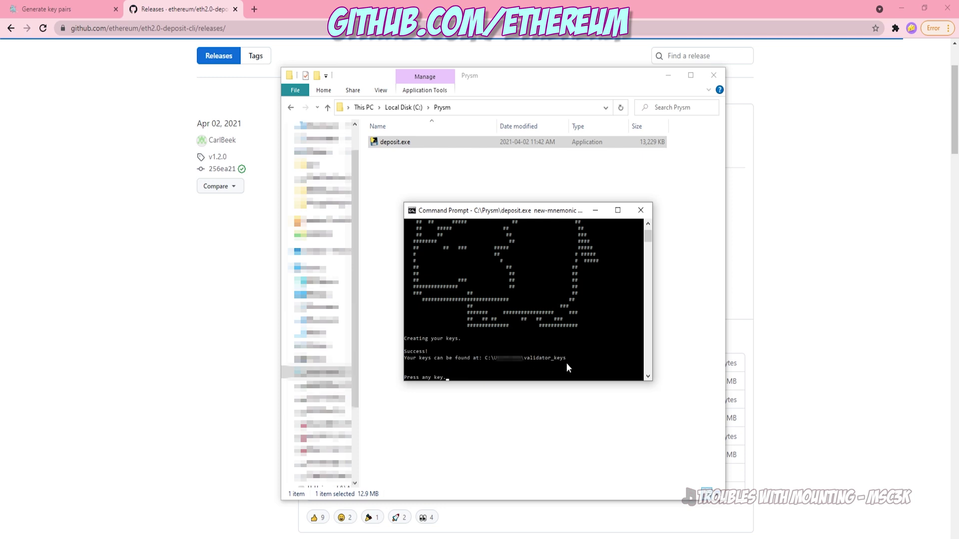
pyautogui.press('Return')
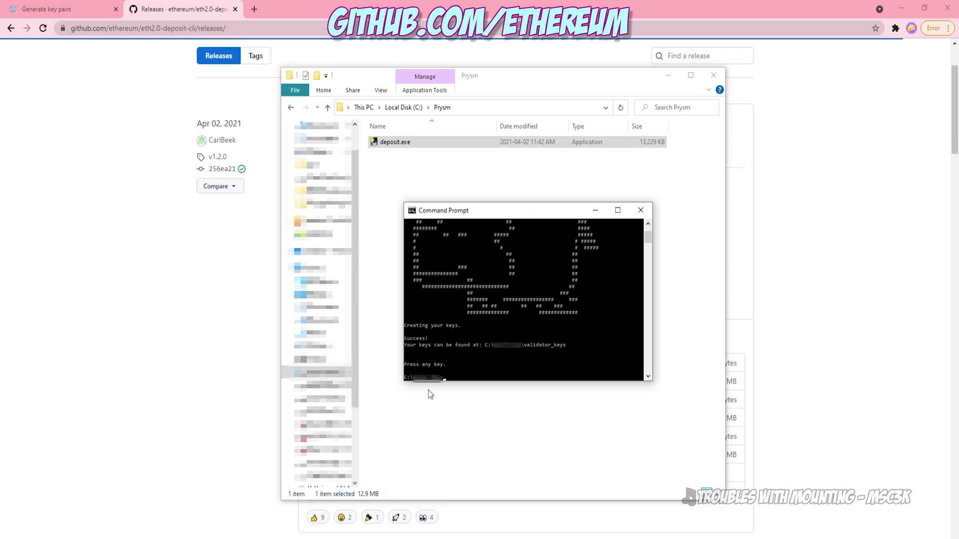
pyautogui.click(641, 211)
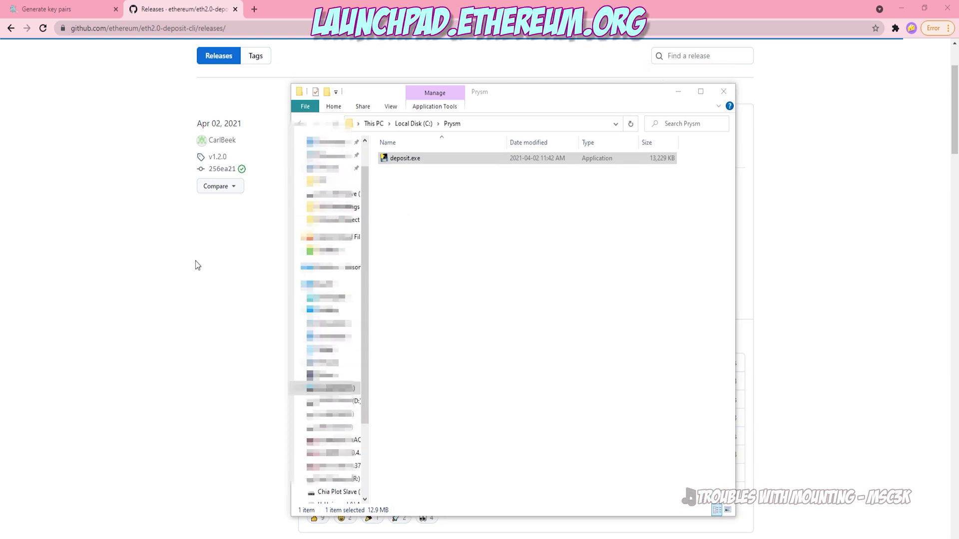
# - Tick 'I am keeping my key(s) safe' and continue to Upload deposit data
pyautogui.click(46, 9)
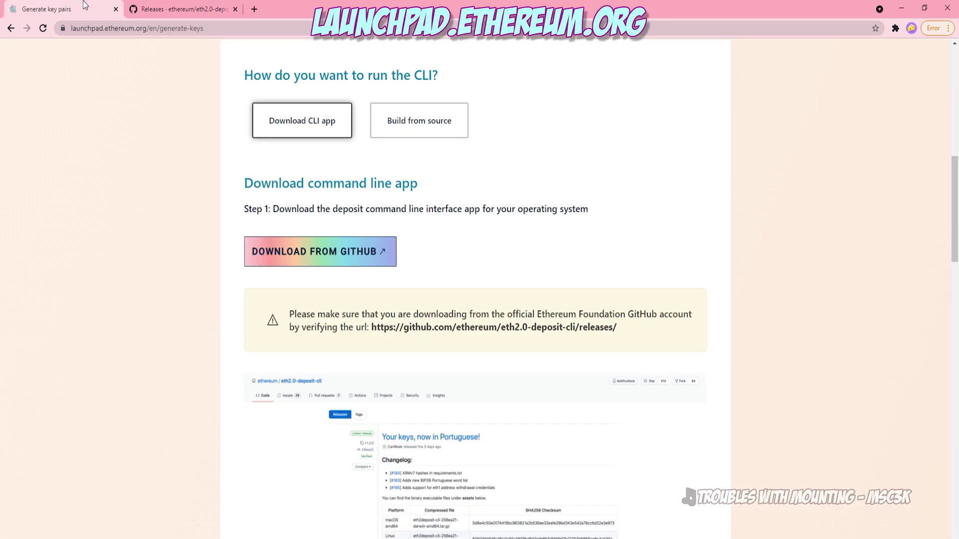
pyautogui.scroll(-12, 511, 372)
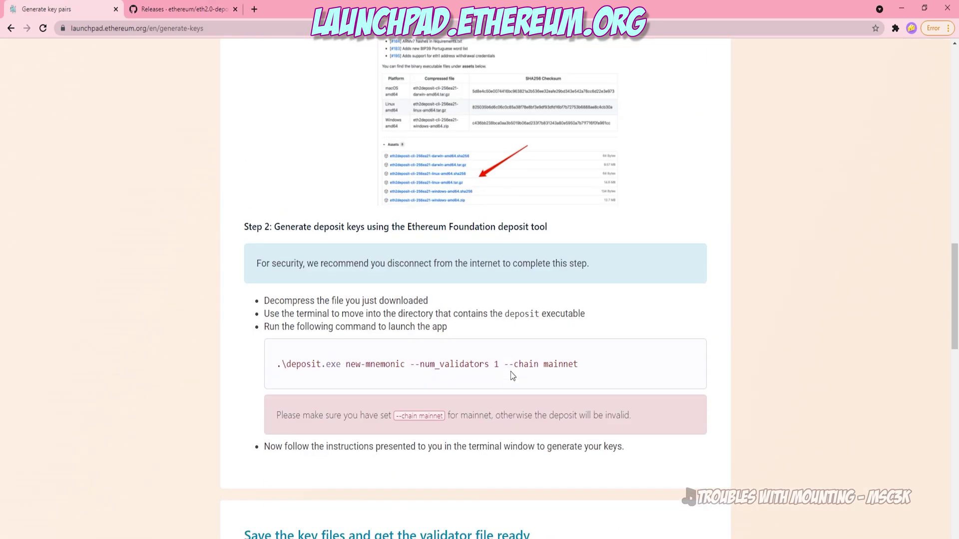
pyautogui.scroll(-15, 510, 375)
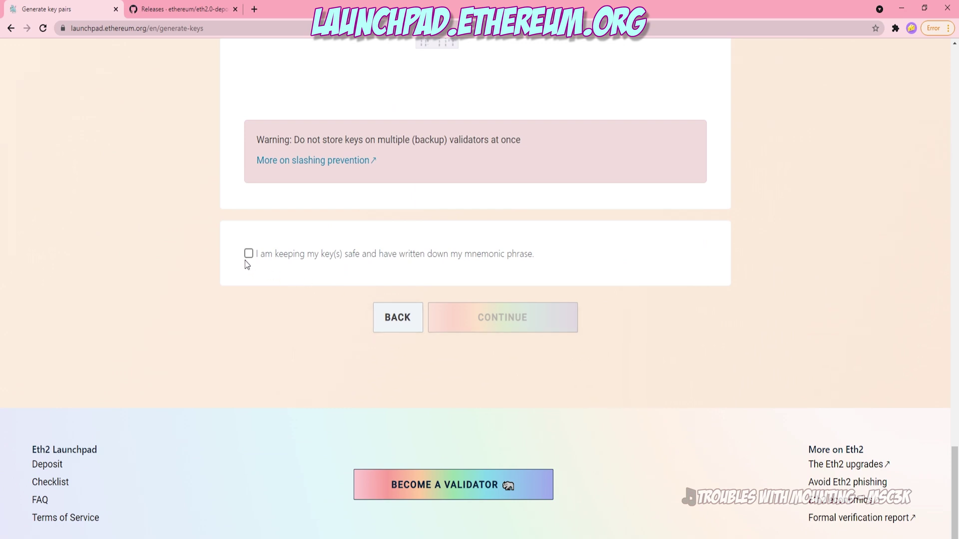
pyautogui.click(249, 254)
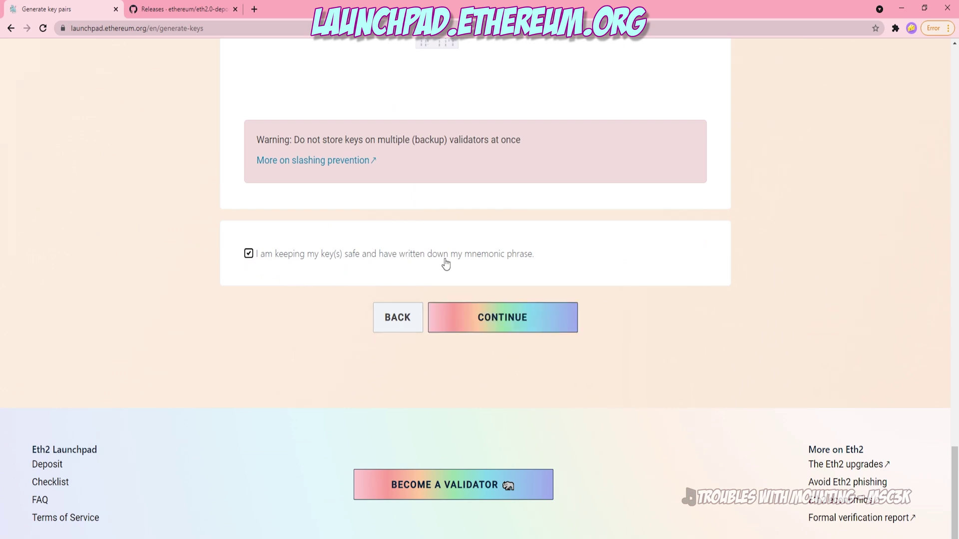
pyautogui.click(505, 323)
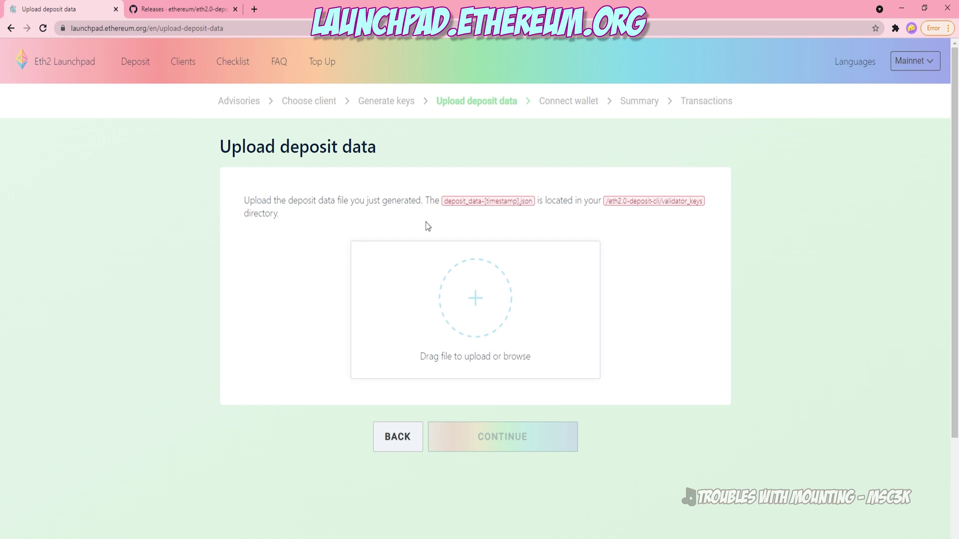
# - Browse Explorer to the C:\Users\<user>\validator_keys folder
pyautogui.hotkey('alt', 'Tab')
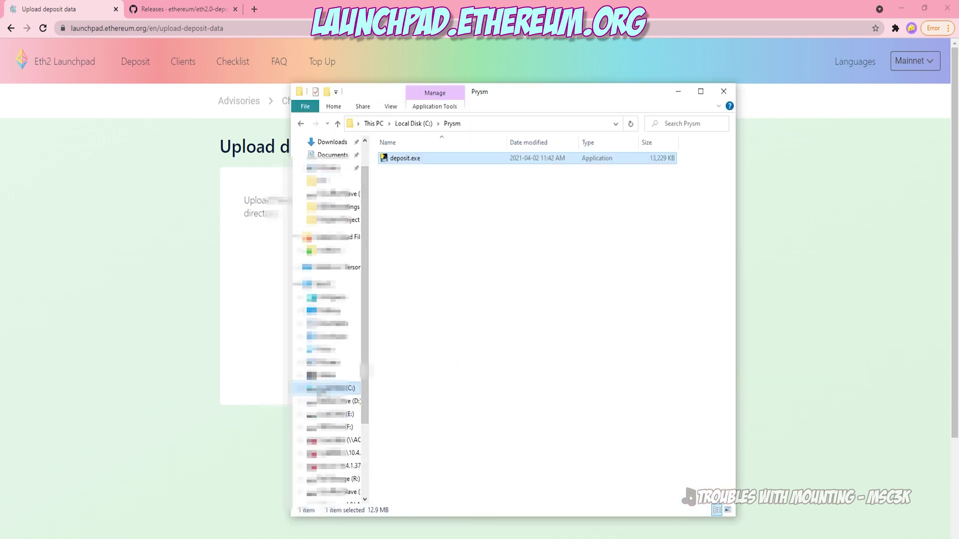
pyautogui.click(325, 389)
pyautogui.doubleClick(416, 387)
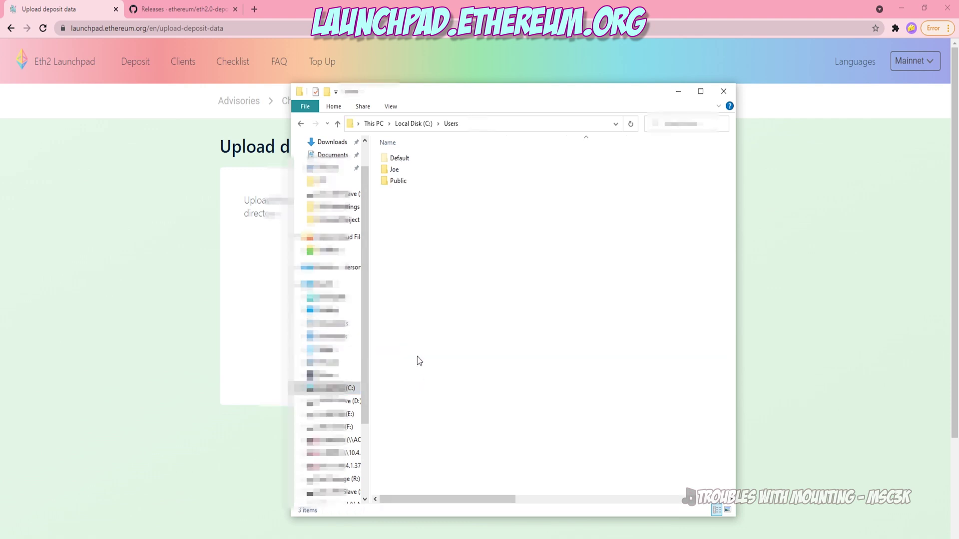
pyautogui.doubleClick(397, 169)
pyautogui.doubleClick(445, 317)
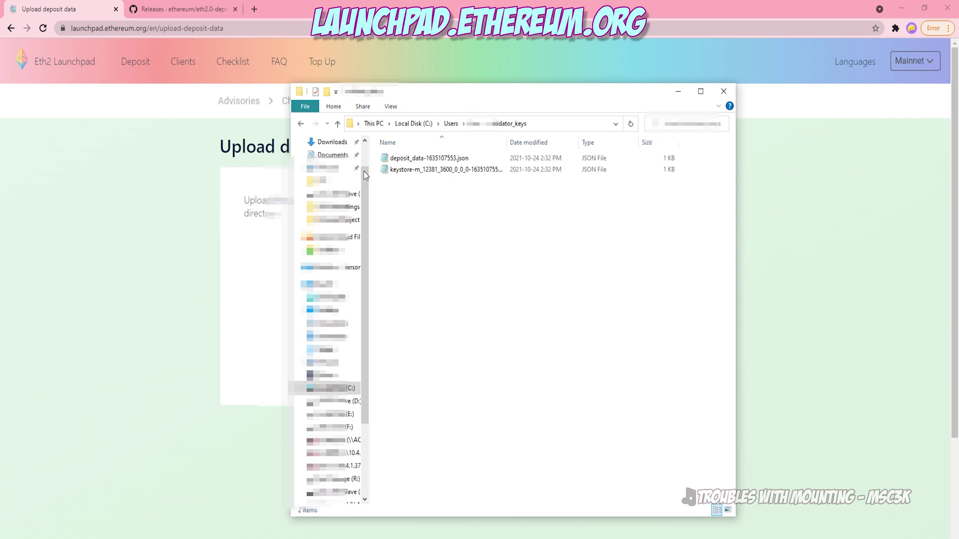
# - Drop deposit_data-1635107553.json onto the Launchpad upload box and continue
pyautogui.click(445, 170)
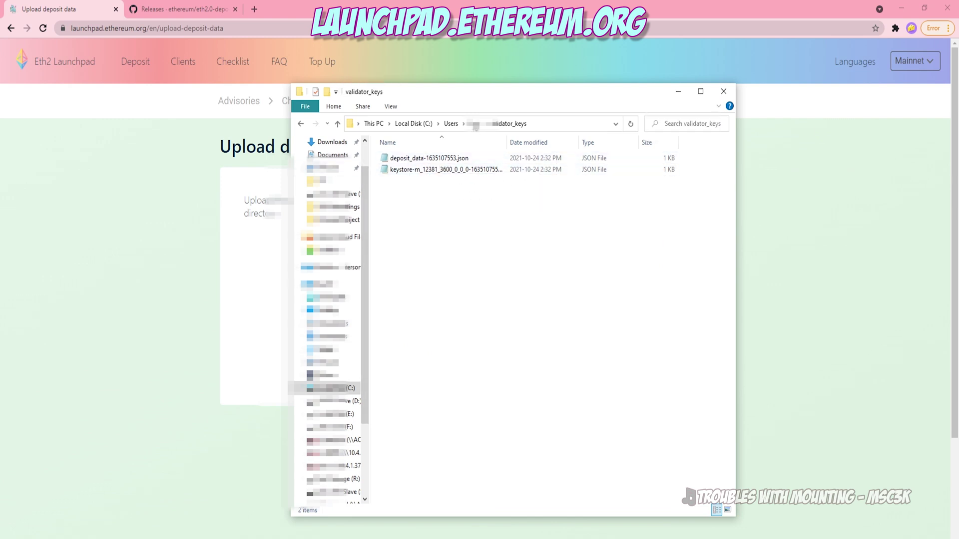
pyautogui.moveTo(448, 98); pyautogui.dragTo(681, 94)
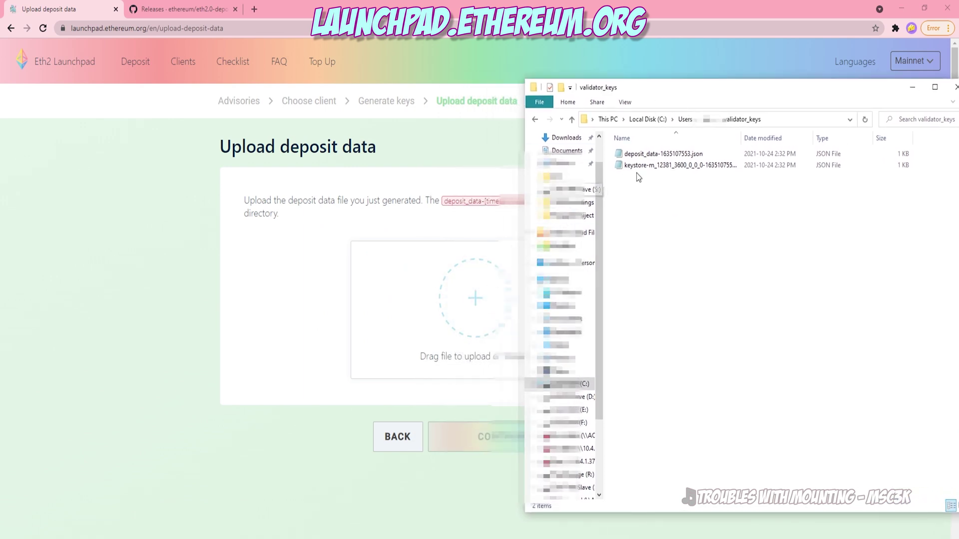
pyautogui.moveTo(639, 156); pyautogui.dragTo(419, 323)
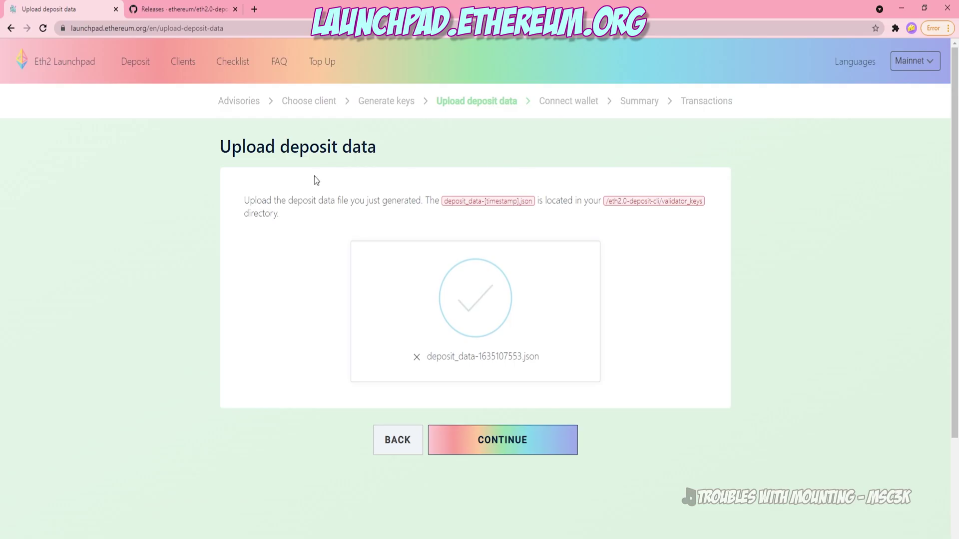
pyautogui.click(508, 442)
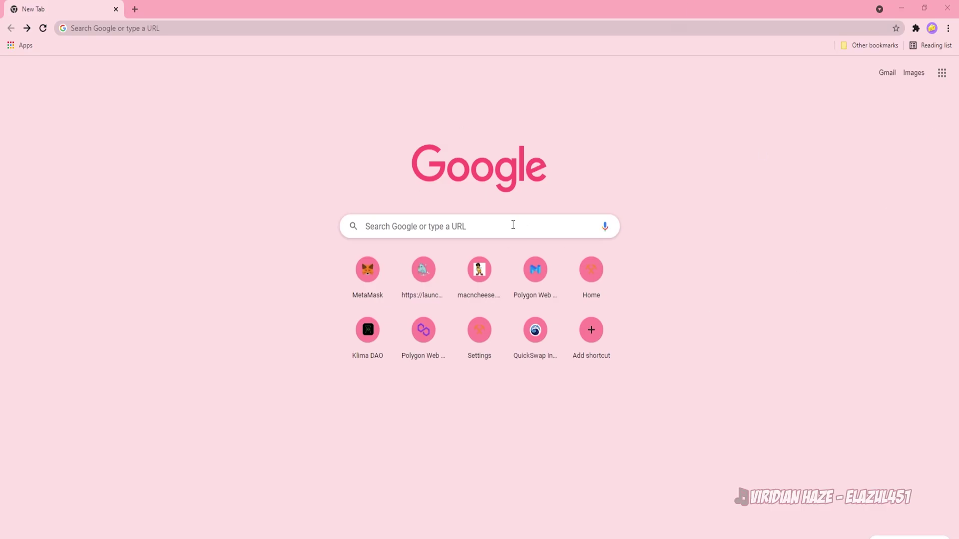
# - Unlock the MetaMask extension with the wallet password
pyautogui.click(918, 29)
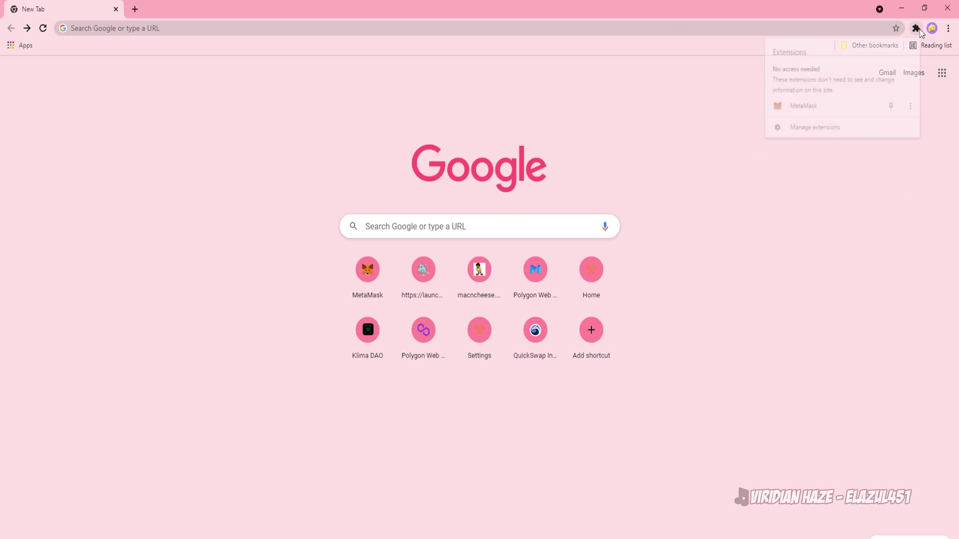
pyautogui.click(803, 107)
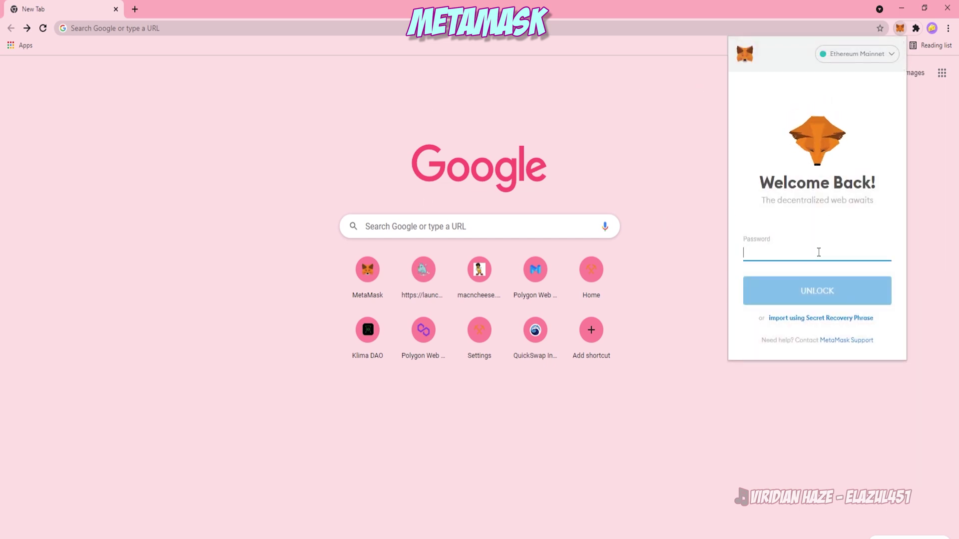
pyautogui.write('•')
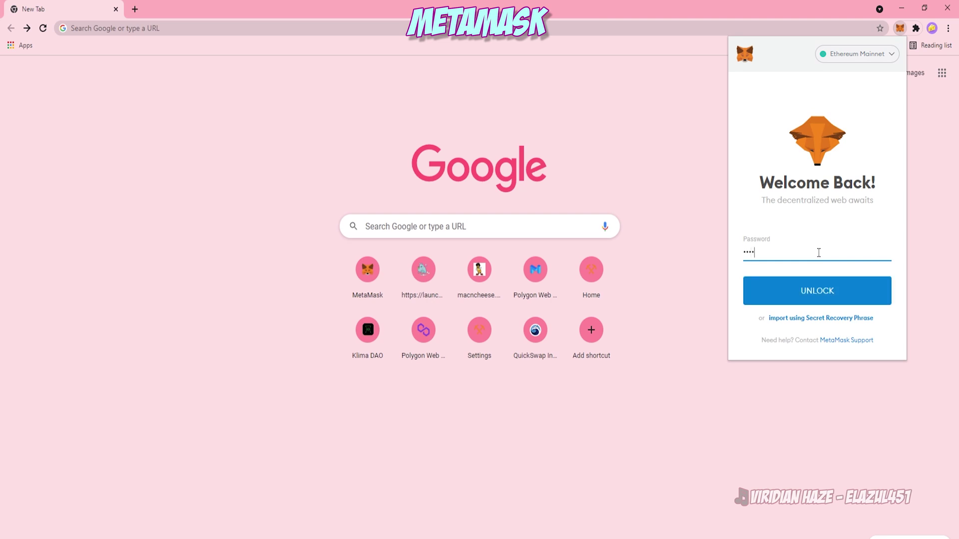
pyautogui.write('••••••••••••')
pyautogui.press('Return')
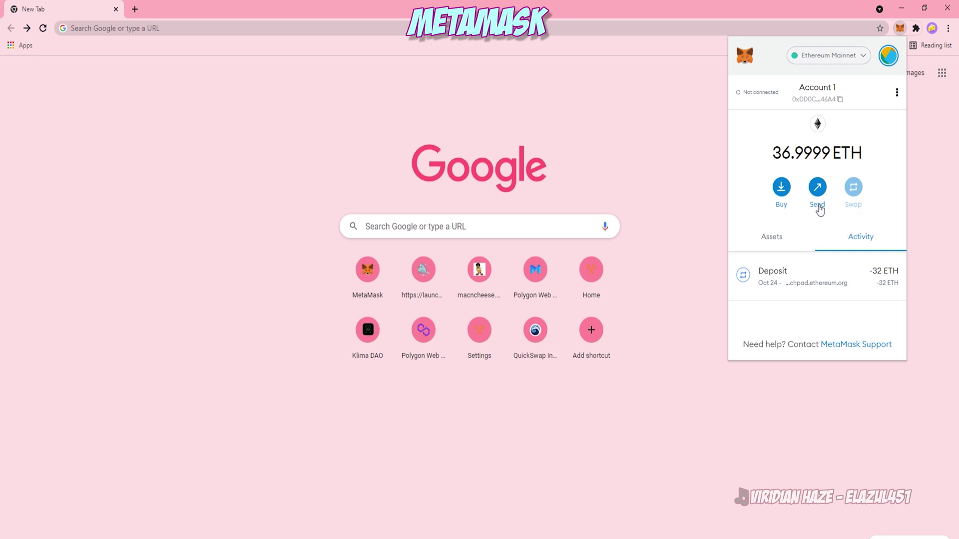
pyautogui.click(794, 241)
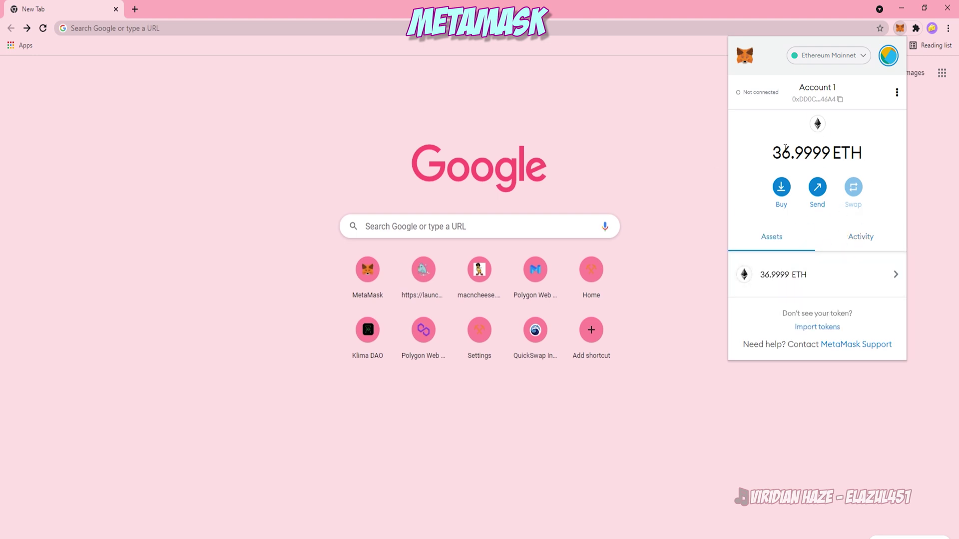
# - Start Connect Hardware Wallet from the account menu, choosing Trezor
pyautogui.click(887, 56)
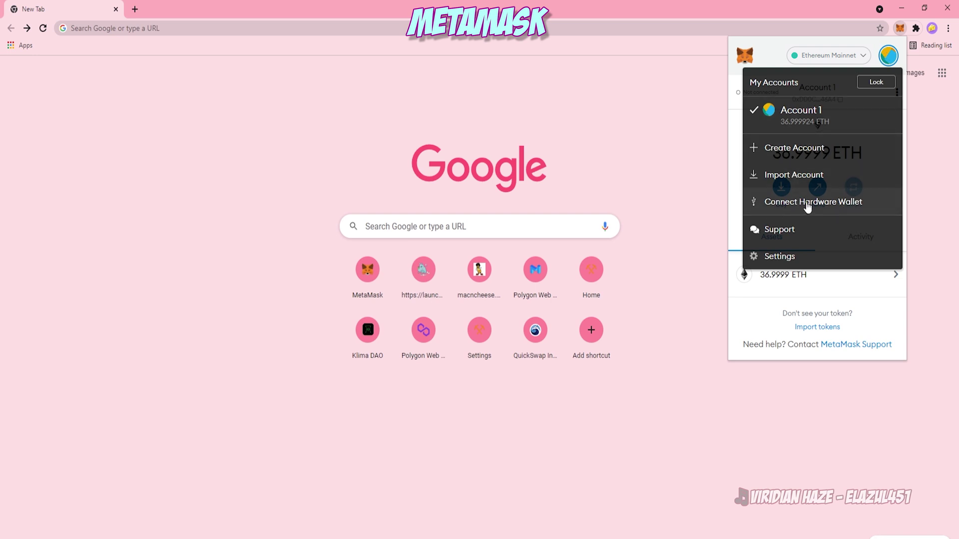
pyautogui.click(779, 202)
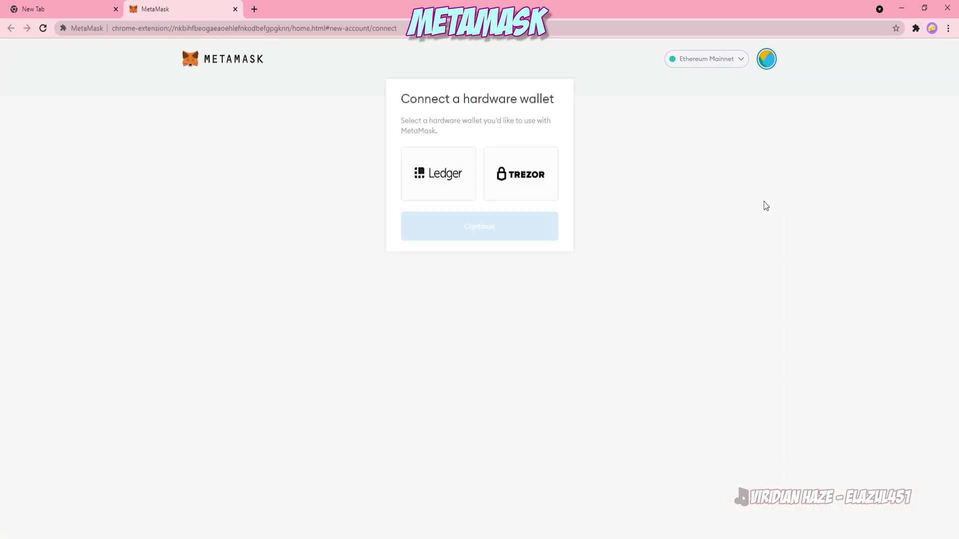
pyautogui.click(425, 166)
pyautogui.click(533, 184)
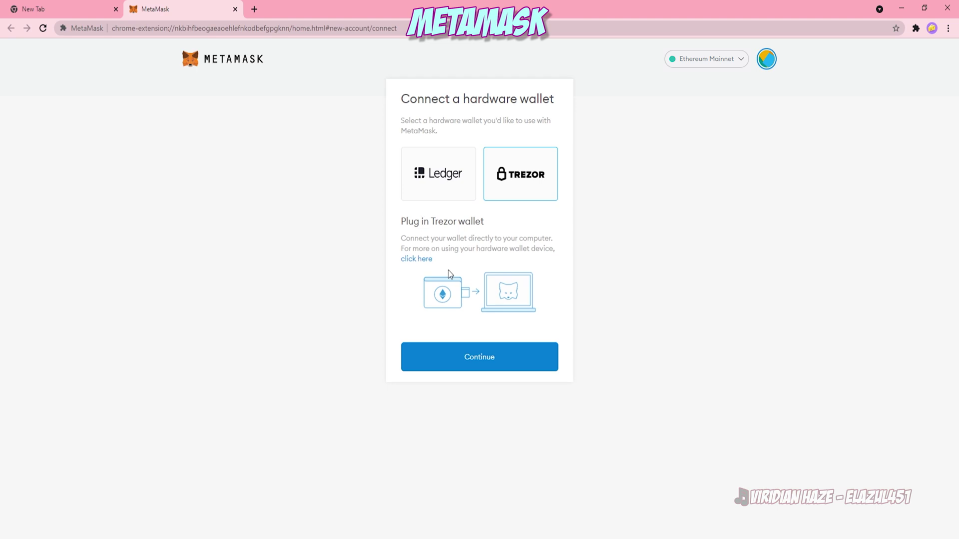
pyautogui.click(479, 374)
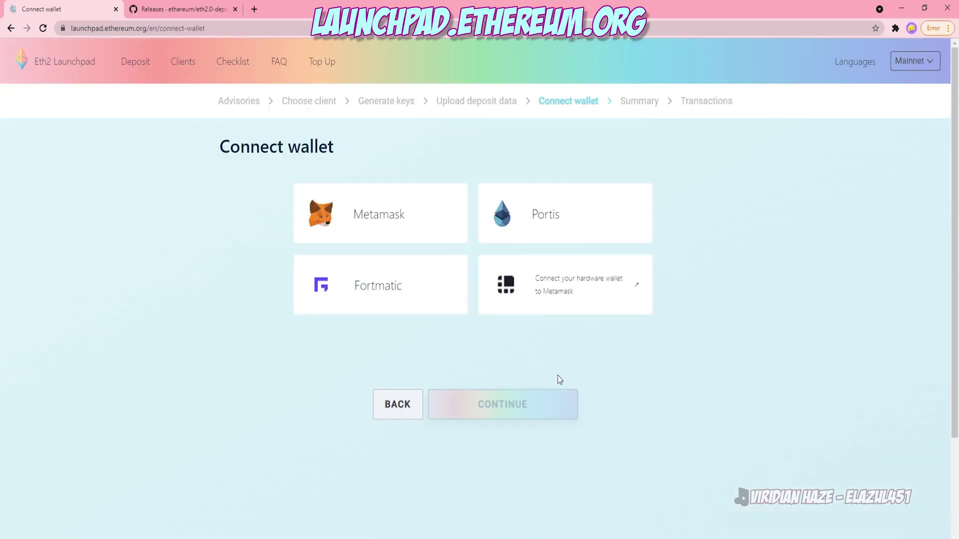
# - Connect MetaMask Account 1 to the Launchpad so Network and Balance checks pass
pyautogui.click(433, 213)
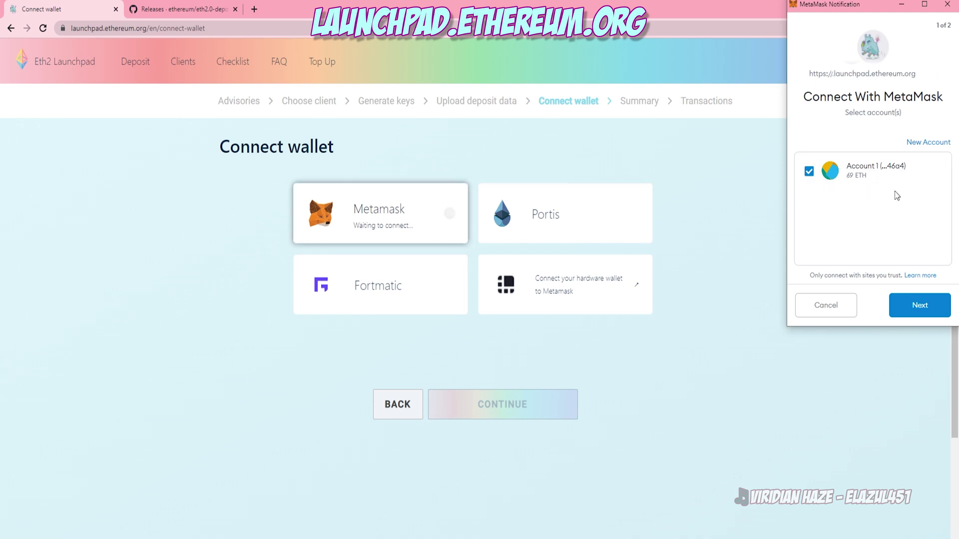
pyautogui.click(909, 311)
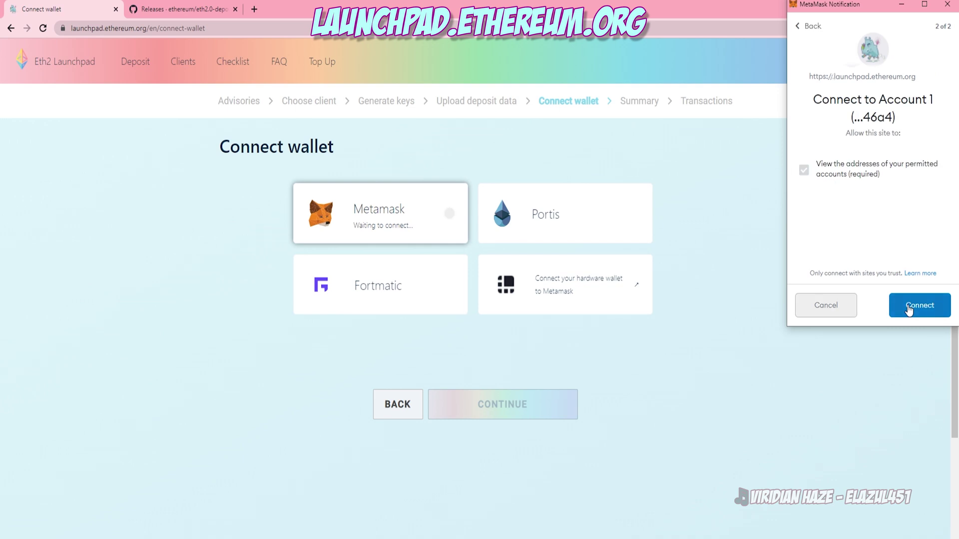
pyautogui.click(909, 307)
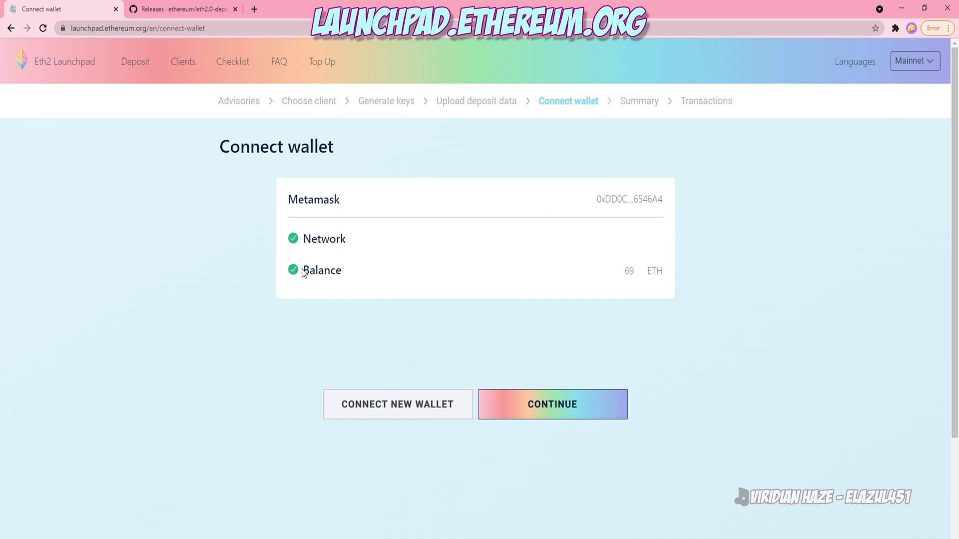
# - Tick the withdrawal, slashing, irreversibility and double-deposit acknowledgments on Summary, then proceed
pyautogui.click(559, 397)
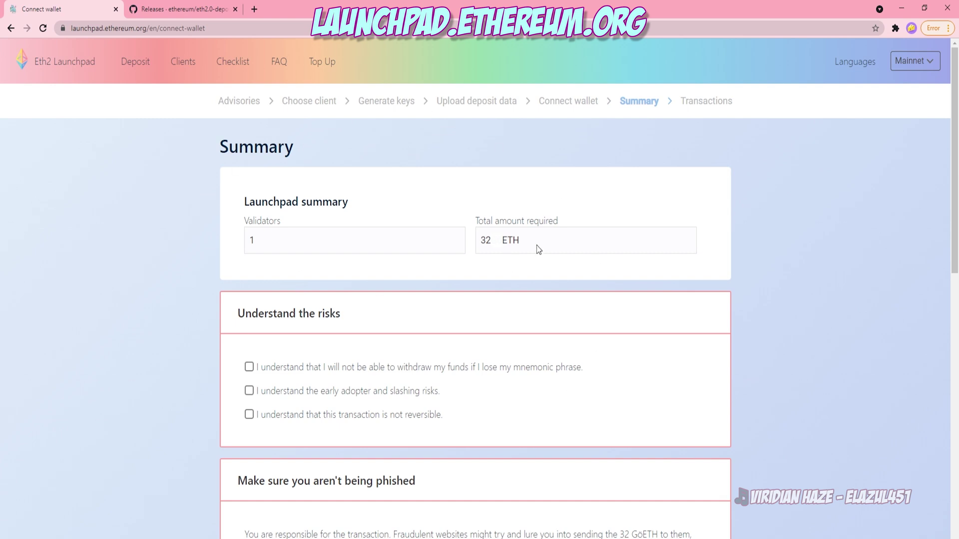
pyautogui.click(249, 367)
pyautogui.click(249, 390)
pyautogui.click(249, 415)
pyautogui.scroll(-5, 496, 443)
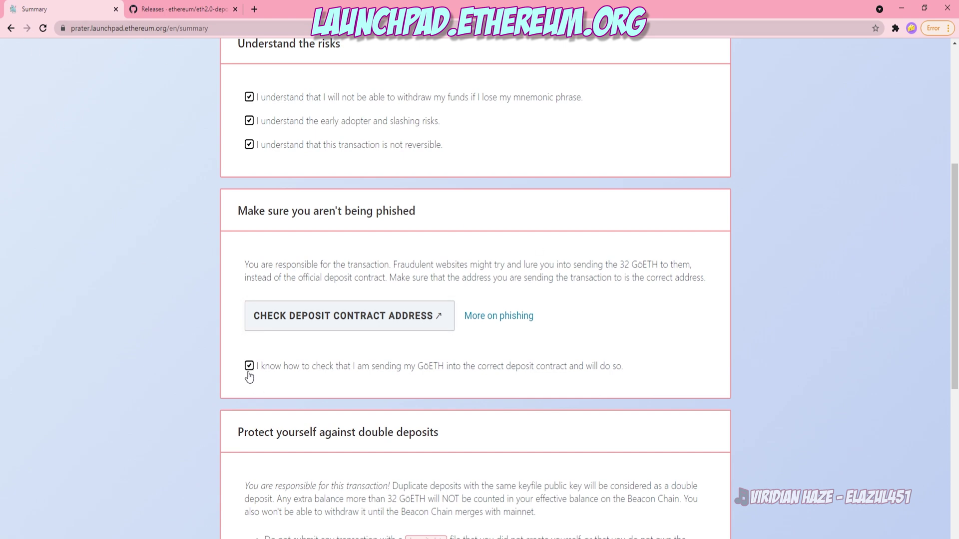
pyautogui.scroll(-4, 594, 389)
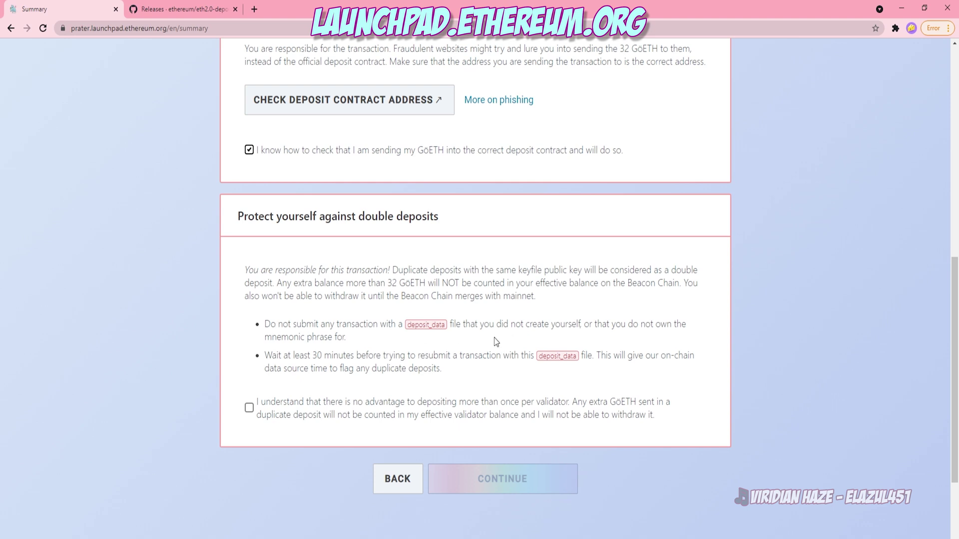
pyautogui.click(249, 410)
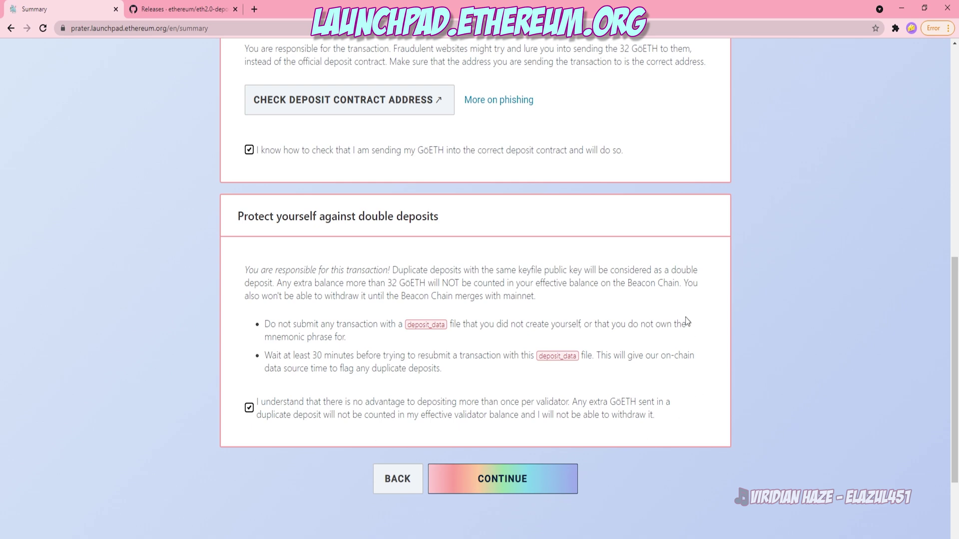
pyautogui.click(497, 480)
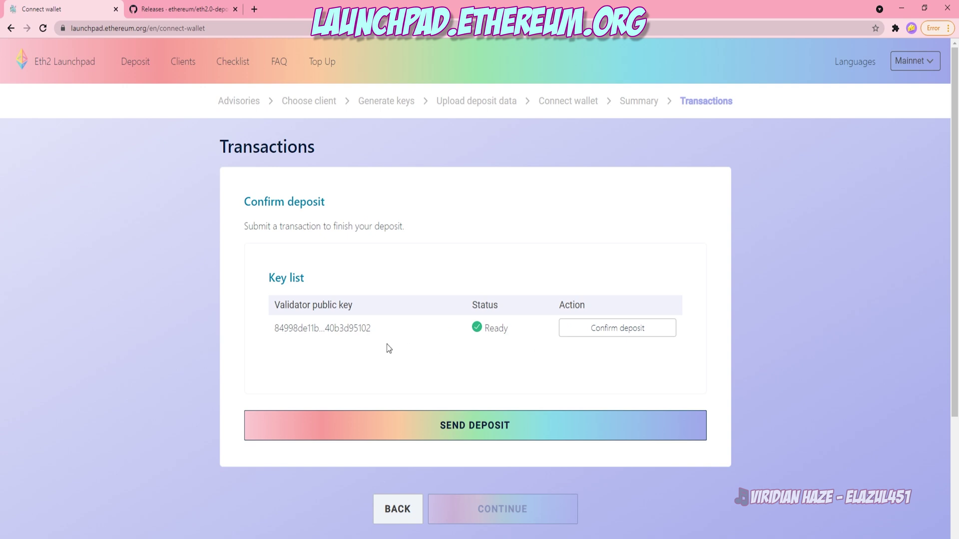
# - Confirm the 32 ETH deposit in MetaMask and continue once it succeeds
pyautogui.click(606, 334)
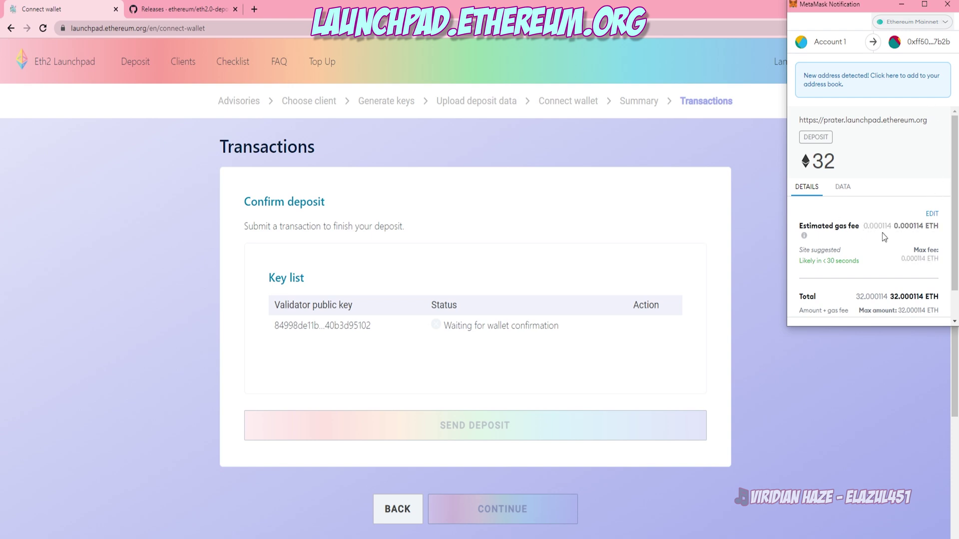
pyautogui.scroll(-1, 883, 233)
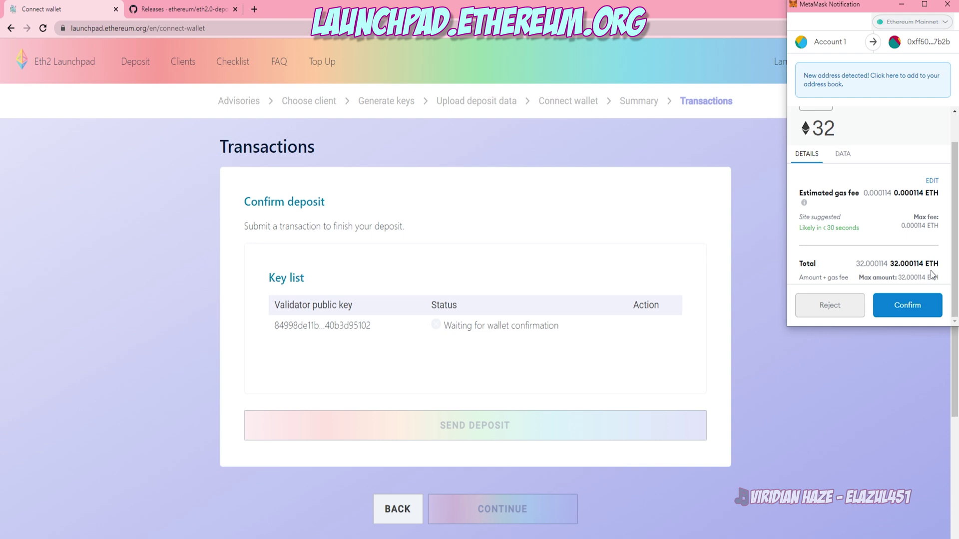
pyautogui.click(911, 313)
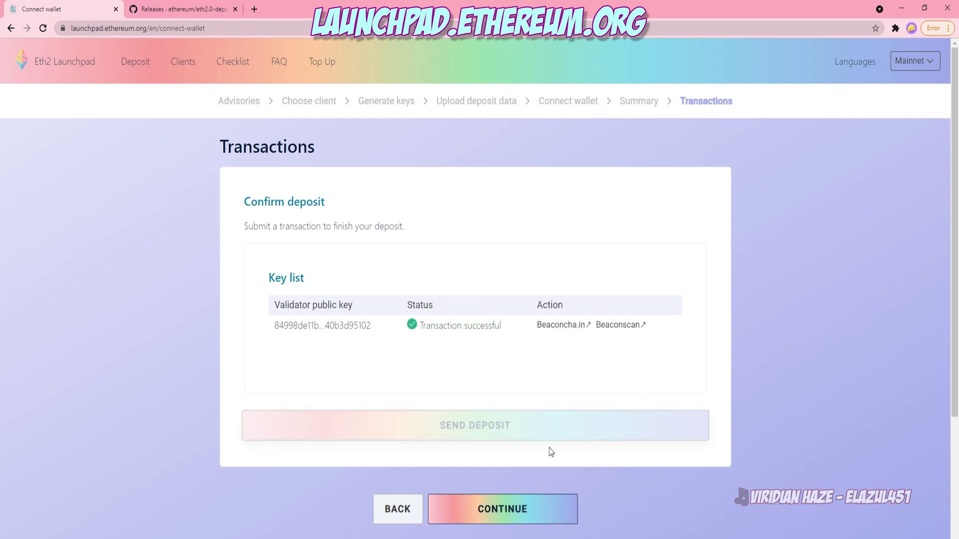
pyautogui.click(512, 509)
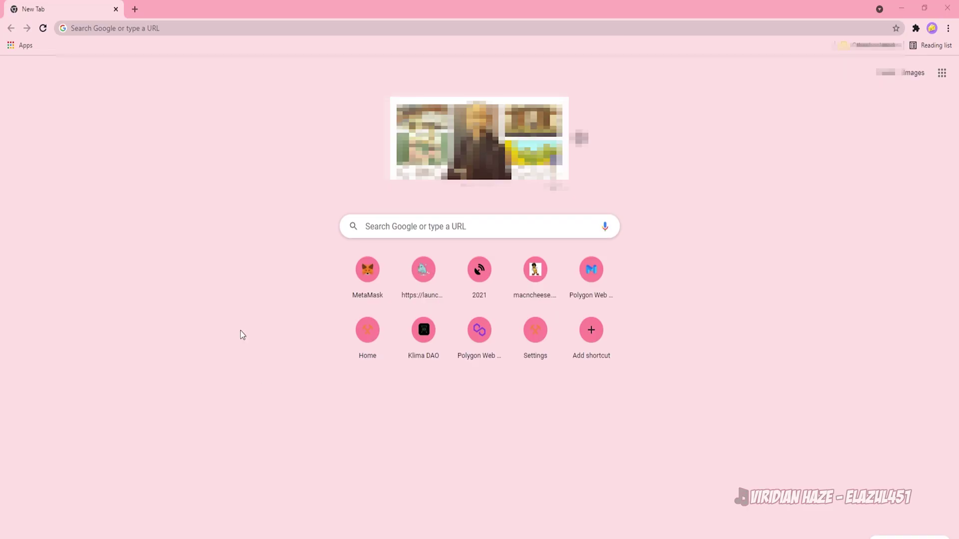
# - Load ethpool.org and switch it to dark theme with the footer toggle
pyautogui.click(174, 29)
pyautogui.write('eth')
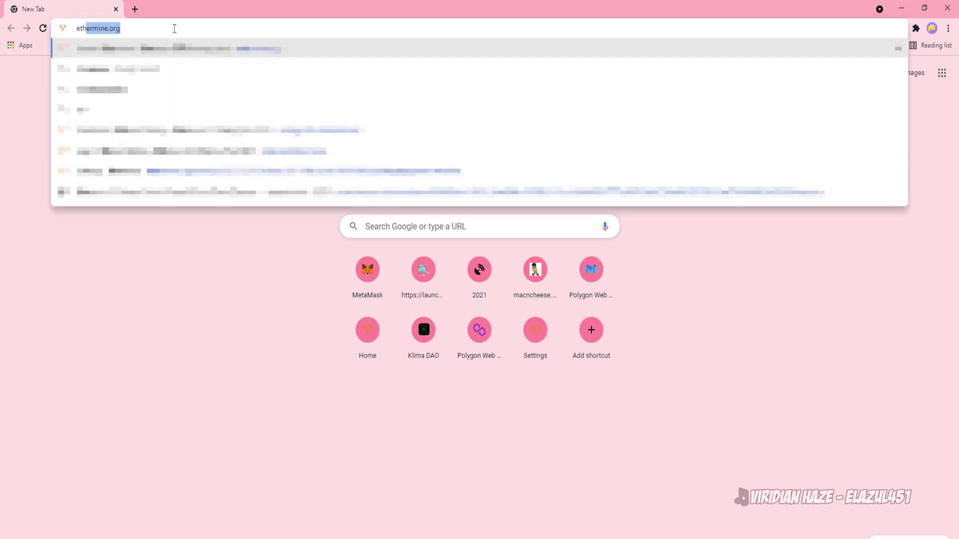
pyautogui.write('pool.org')
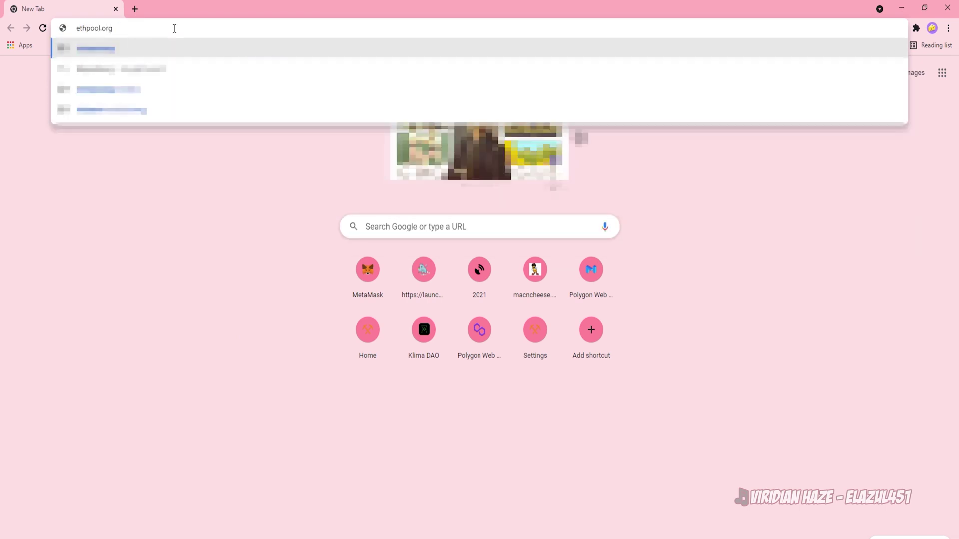
pyautogui.press('Return')
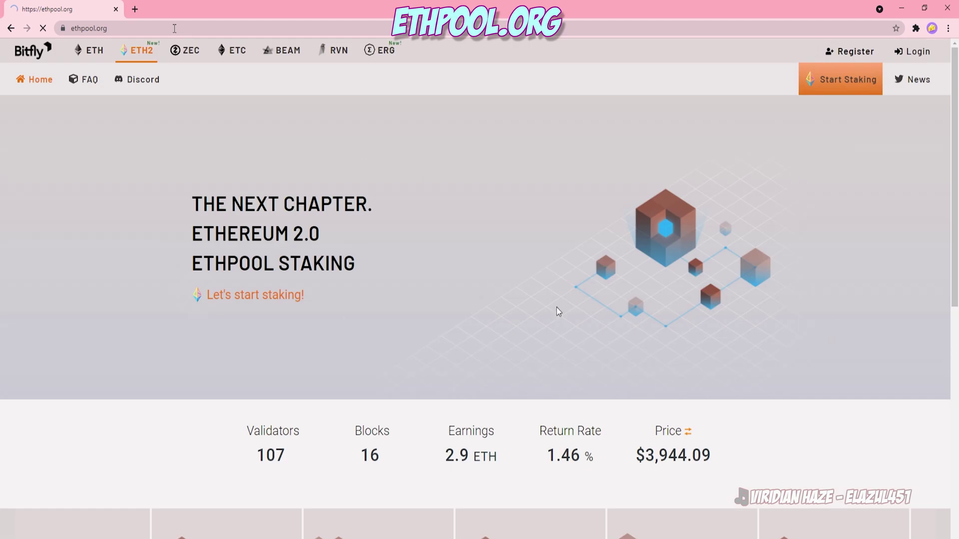
pyautogui.scroll(-8, 618, 376)
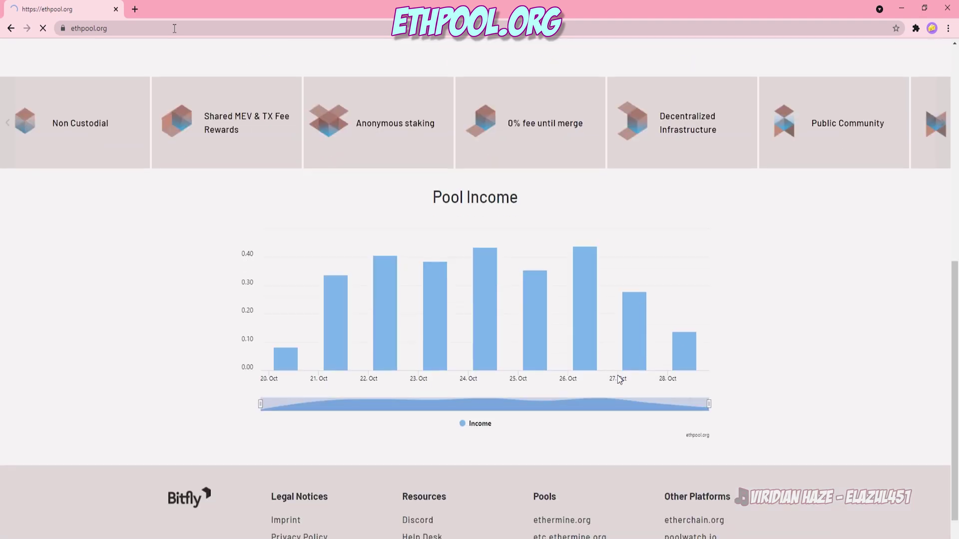
pyautogui.scroll(-1, 618, 378)
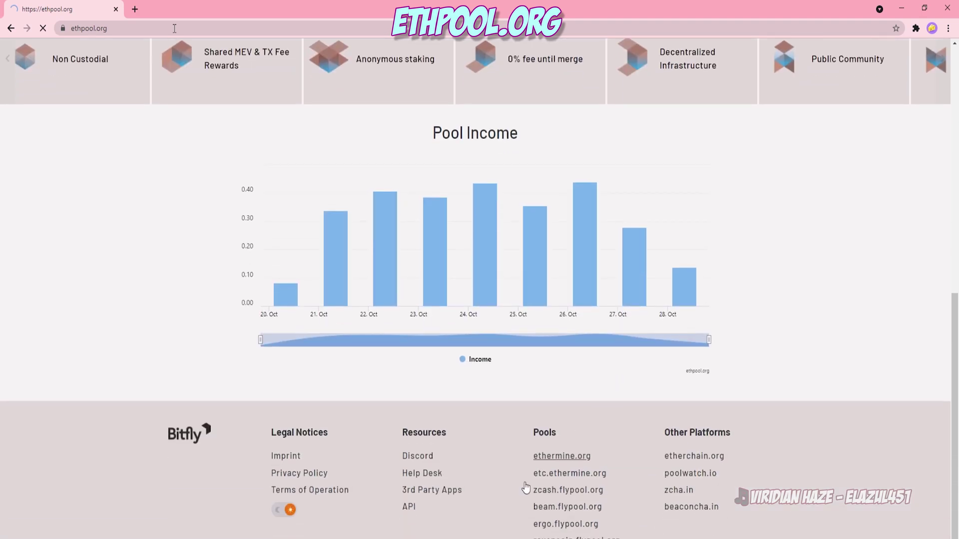
pyautogui.click(274, 515)
pyautogui.scroll(10, 295, 515)
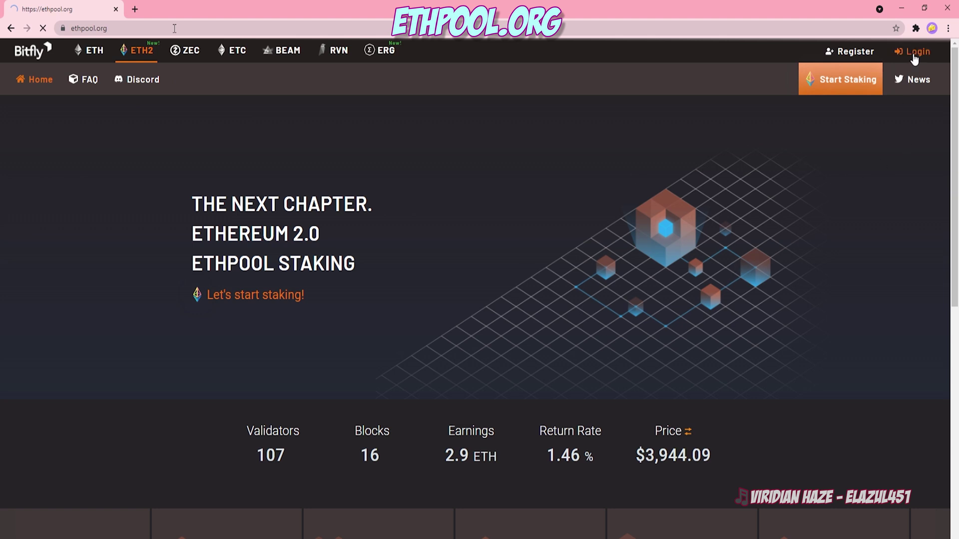
# - Register via Start Staking with an email, matching password and accepted terms
pyautogui.click(825, 95)
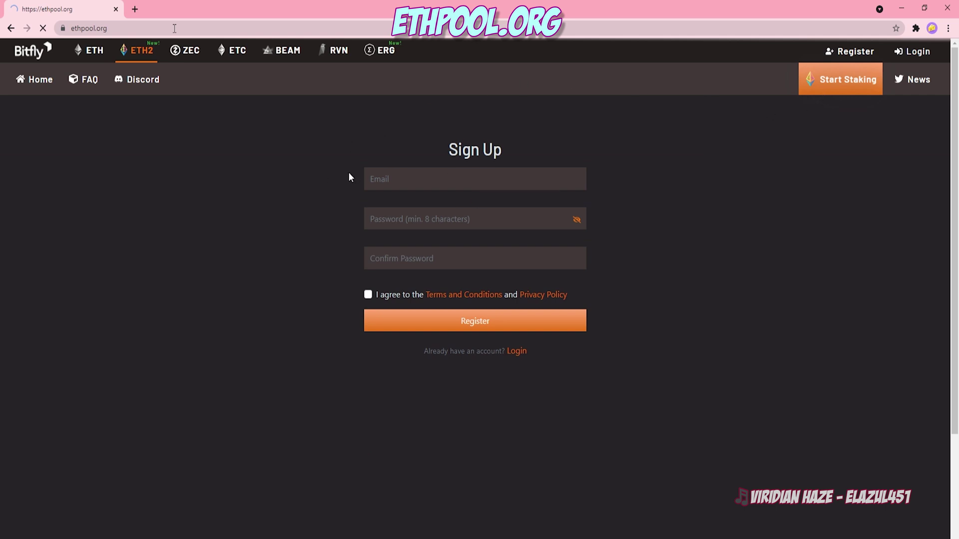
pyautogui.click(529, 185)
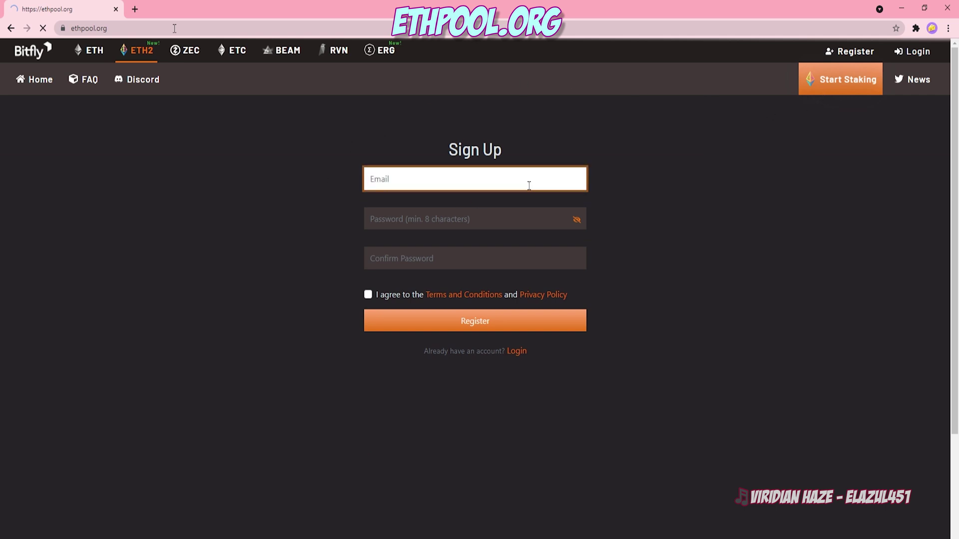
pyautogui.write('email@gmail.com')
pyautogui.press('Tab')
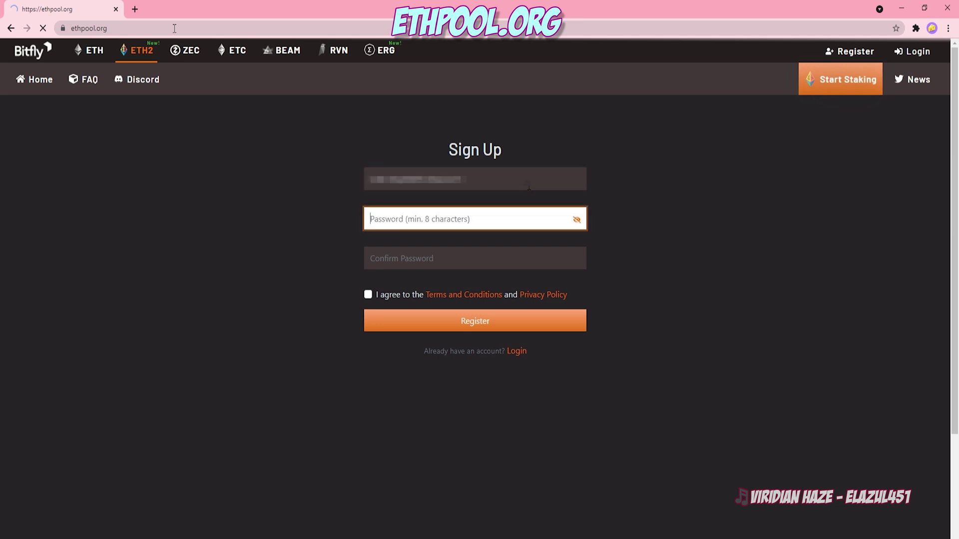
pyautogui.write('*********')
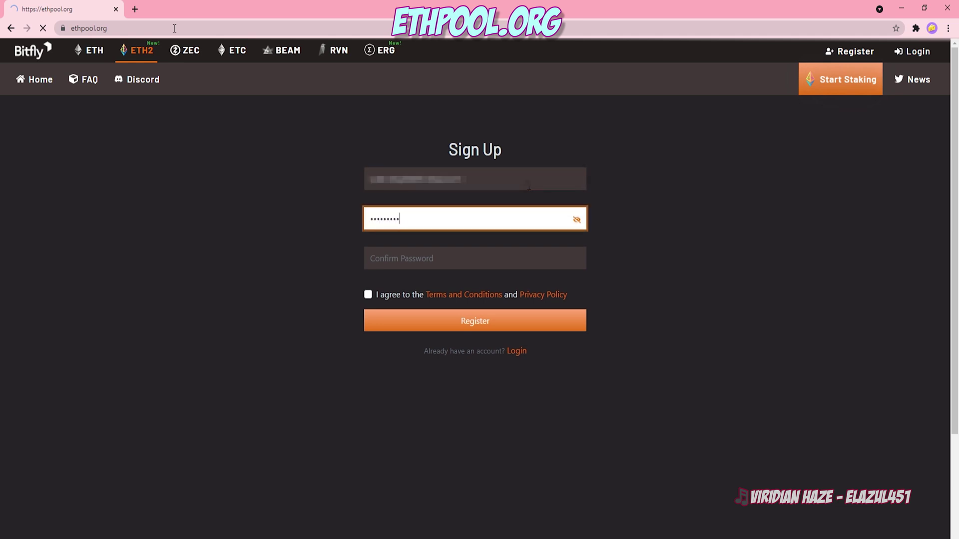
pyautogui.write('*')
pyautogui.press('Tab')
pyautogui.write('*********')
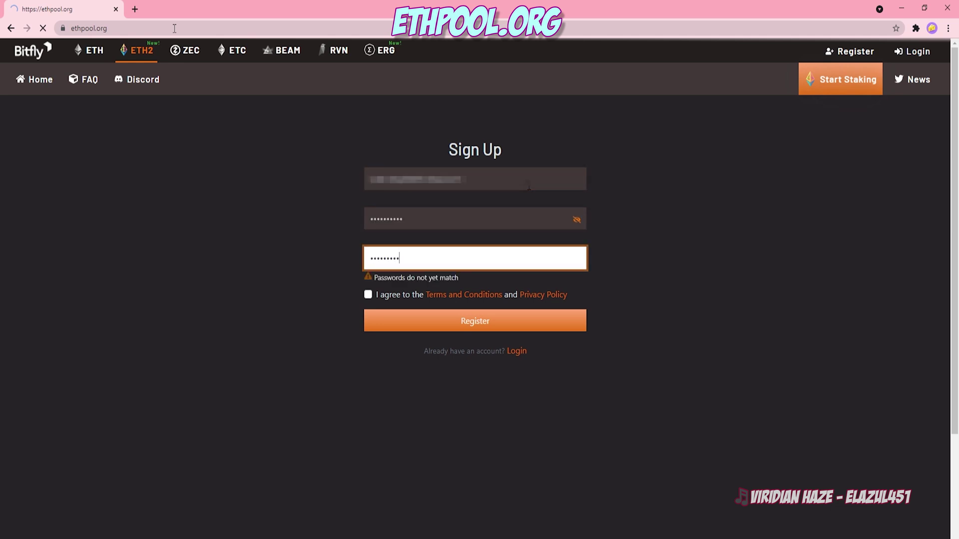
pyautogui.write('*')
pyautogui.click(368, 295)
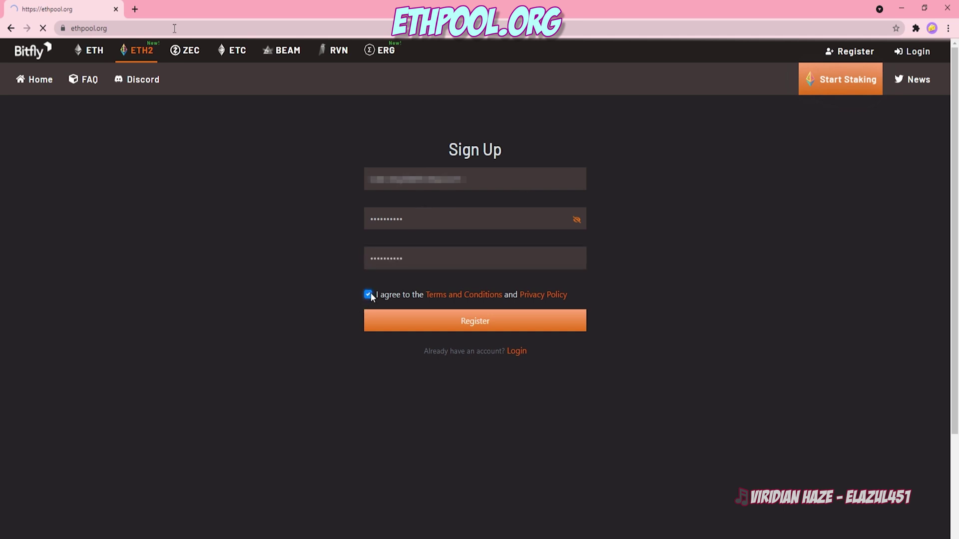
pyautogui.click(484, 329)
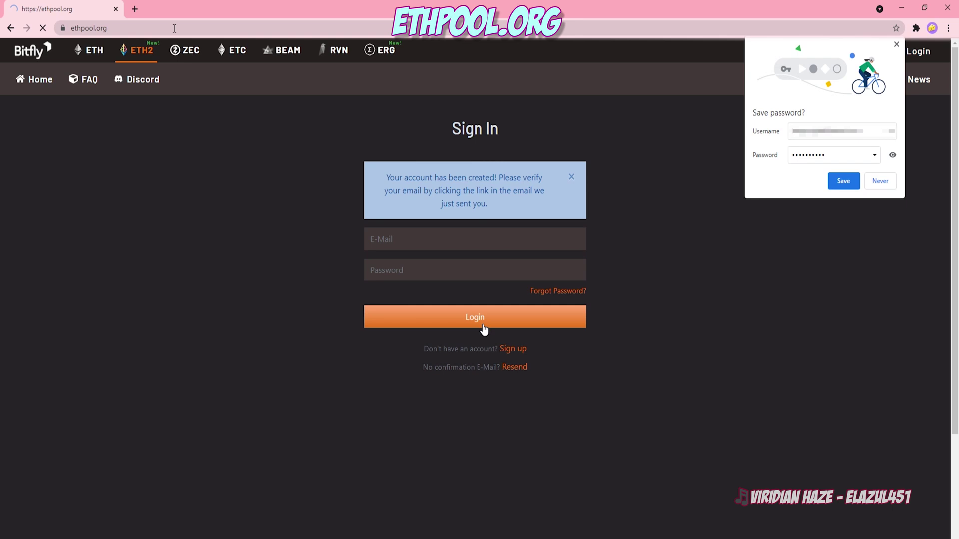
pyautogui.click(882, 181)
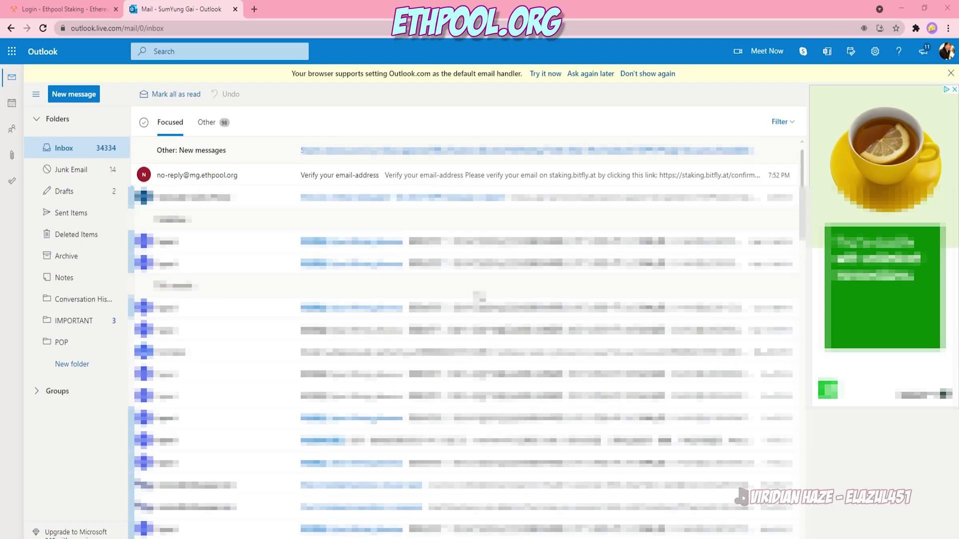
# - Open the 'Verify your email-address' message in Outlook and follow its confirm link
pyautogui.click(208, 178)
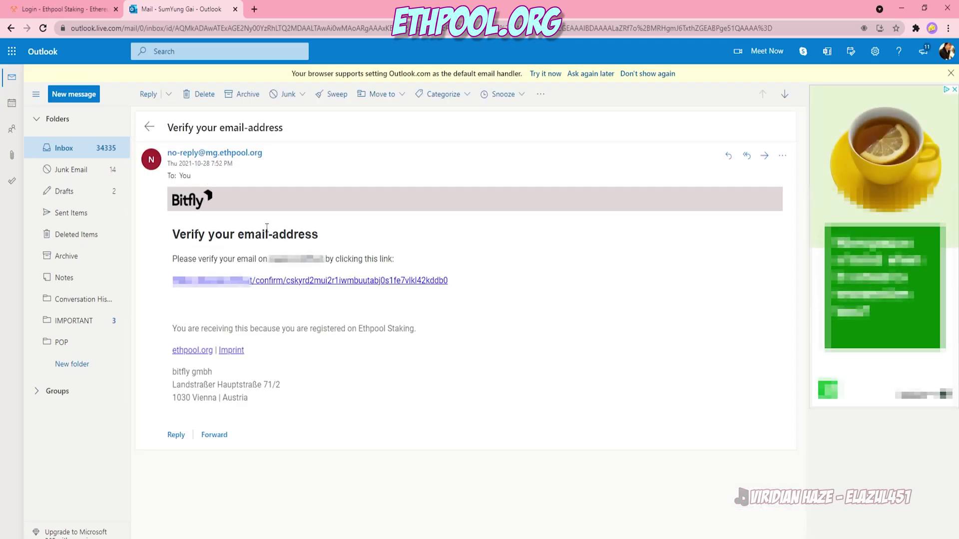
pyautogui.click(426, 281)
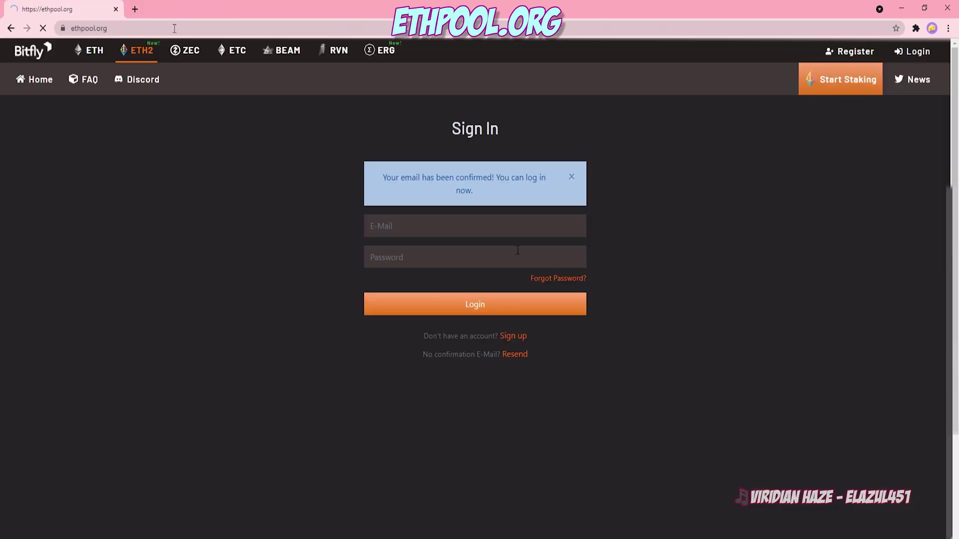
# - Log in with the saved email and password, then go to the key upload page
pyautogui.click(499, 227)
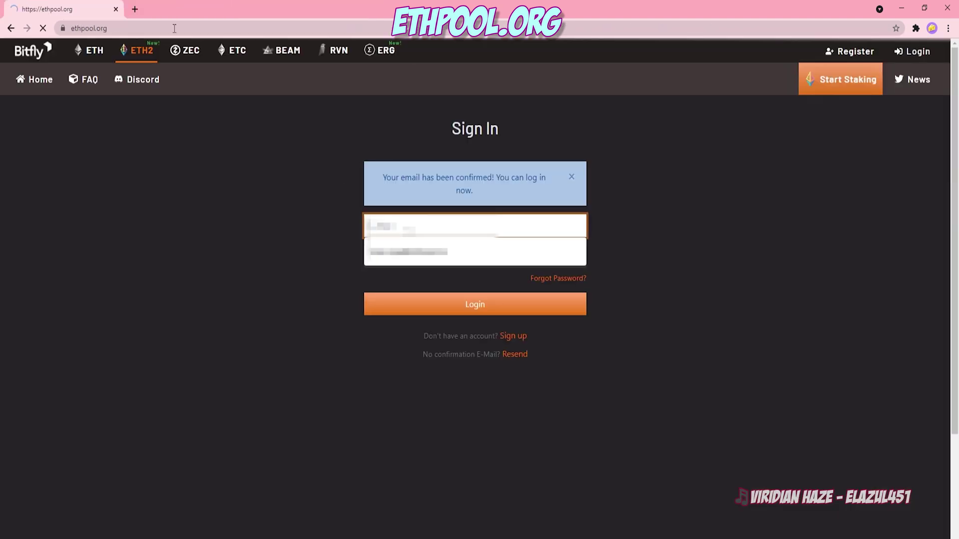
pyautogui.press('Down')
pyautogui.press('Tab')
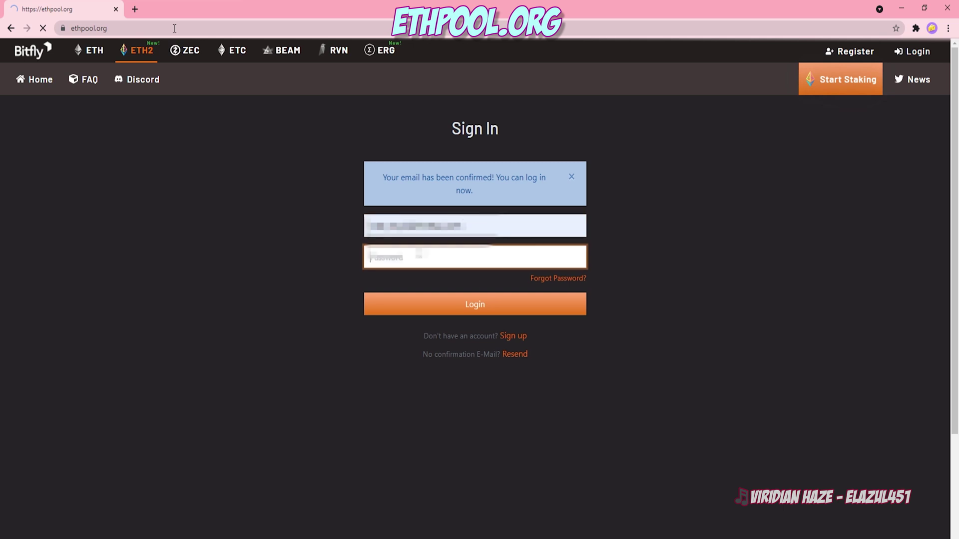
pyautogui.write('**********')
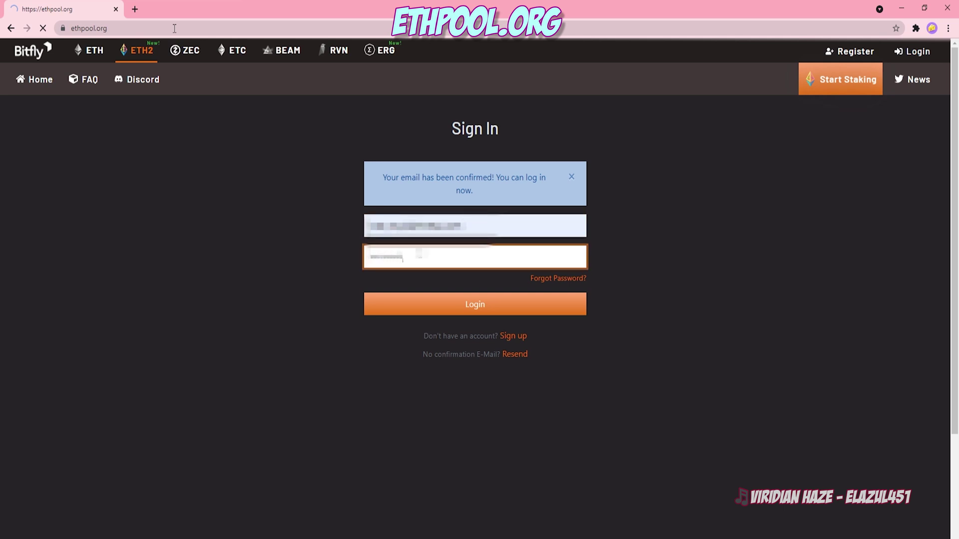
pyautogui.click(460, 306)
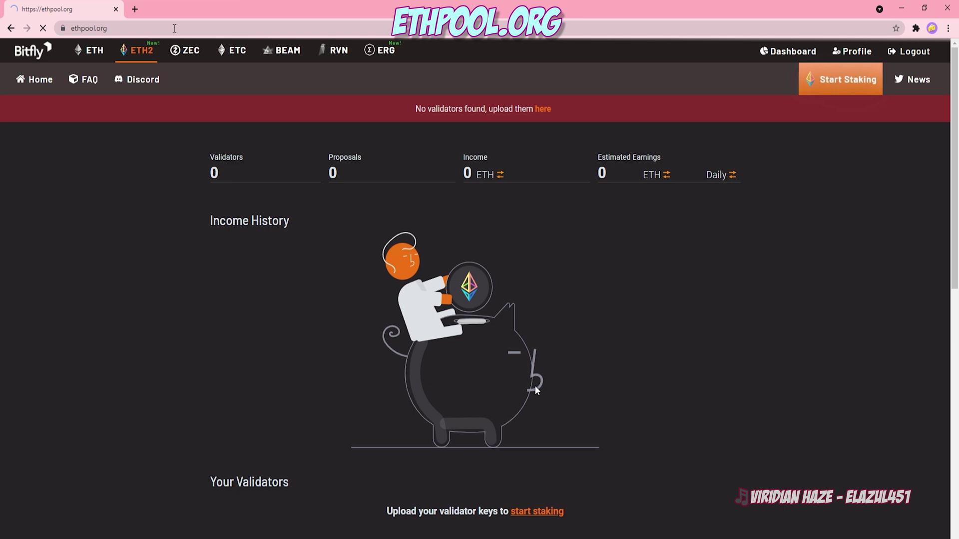
pyautogui.scroll(-3, 486, 441)
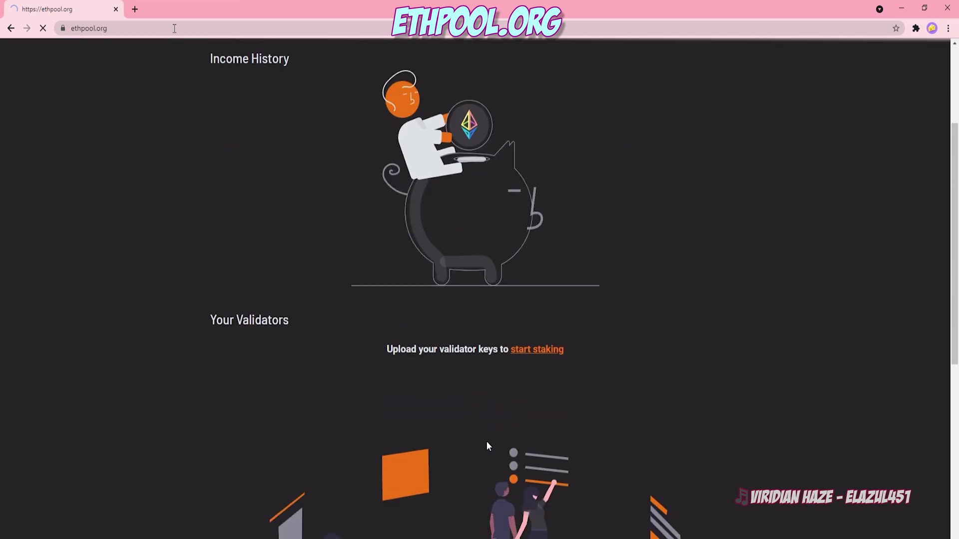
pyautogui.scroll(3, 489, 446)
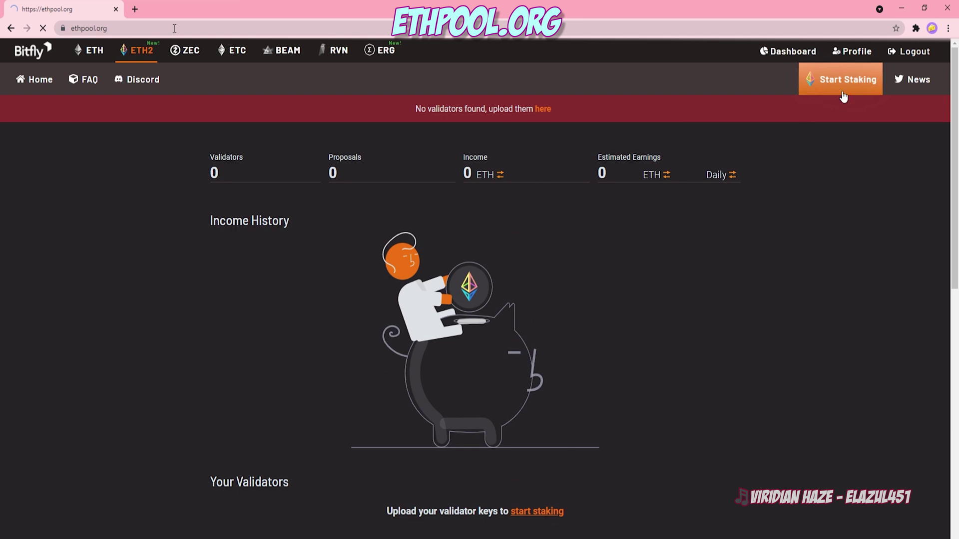
pyautogui.click(547, 111)
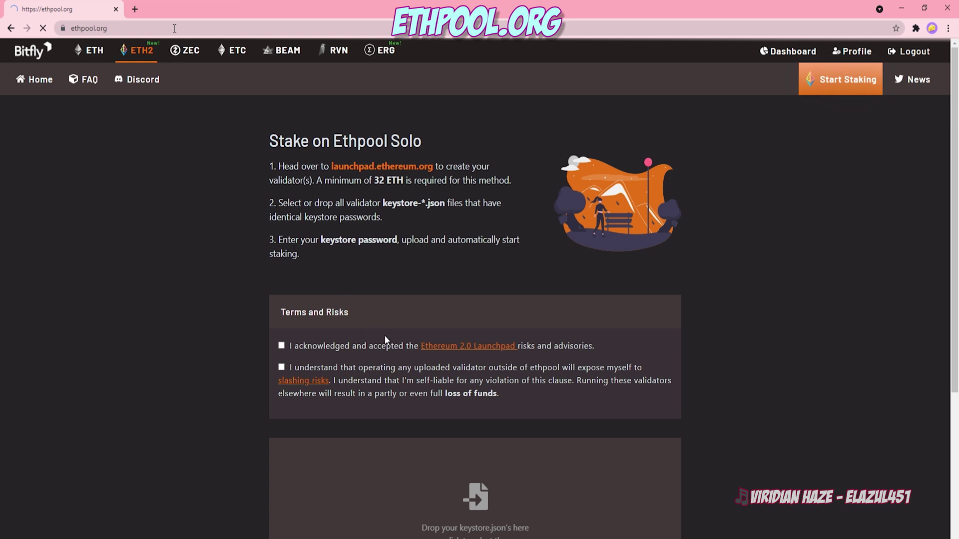
# - Accept the Launchpad risks and the slashing-risk acknowledgment checkboxes
pyautogui.scroll(-2, 389, 338)
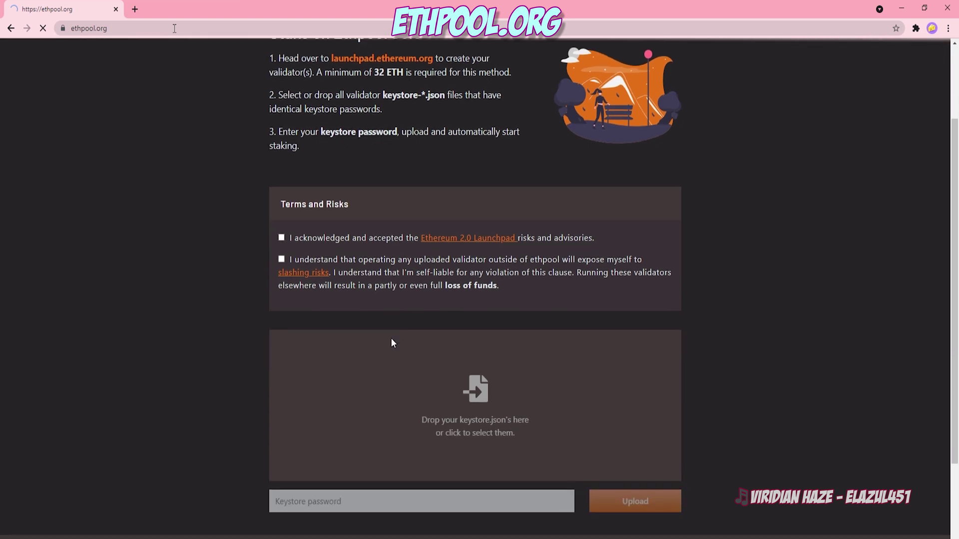
pyautogui.click(282, 239)
pyautogui.click(281, 260)
# - Upload the 0x953661 keystore JSON from validator_keys with its keystore password
pyautogui.hotkey('alt', 'Tab')
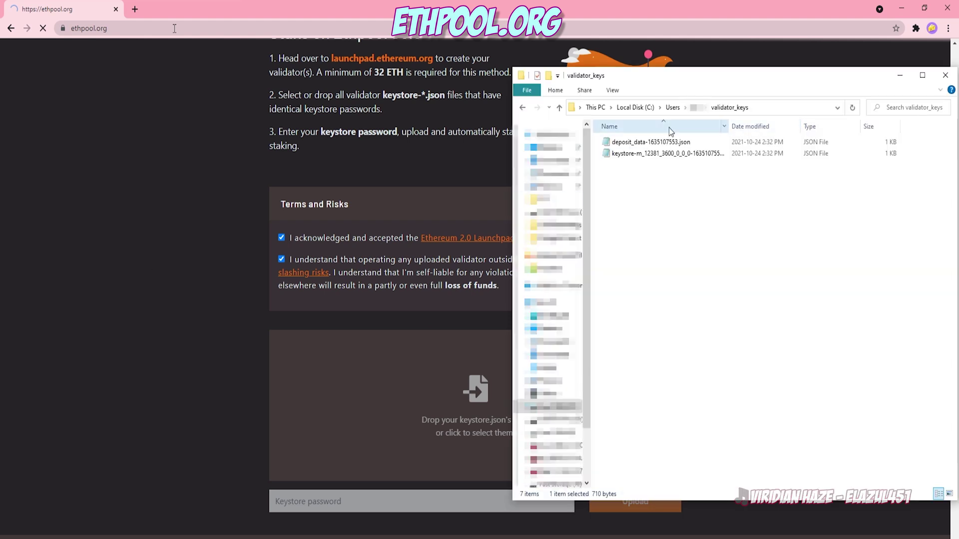
pyautogui.moveTo(651, 161); pyautogui.dragTo(366, 469)
pyautogui.click(331, 500)
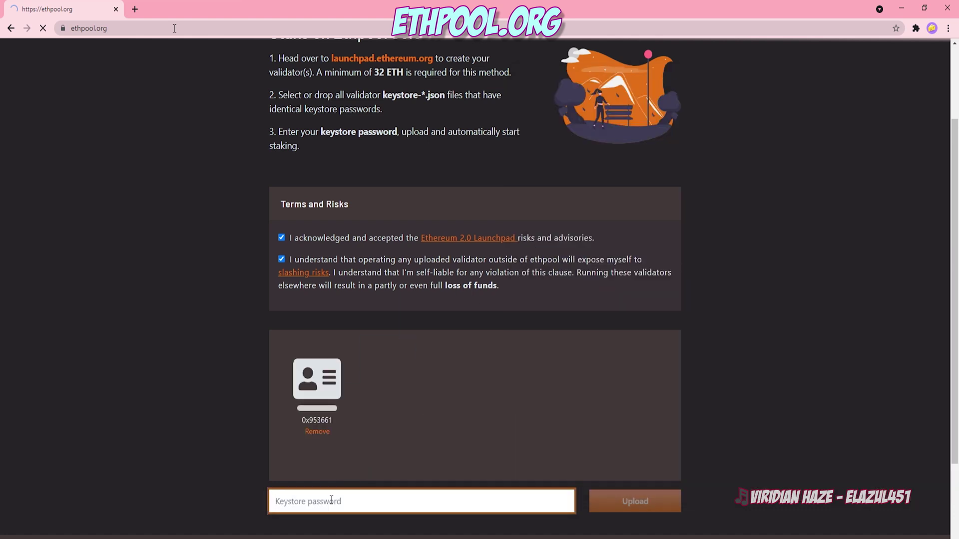
pyautogui.write('••••••••••')
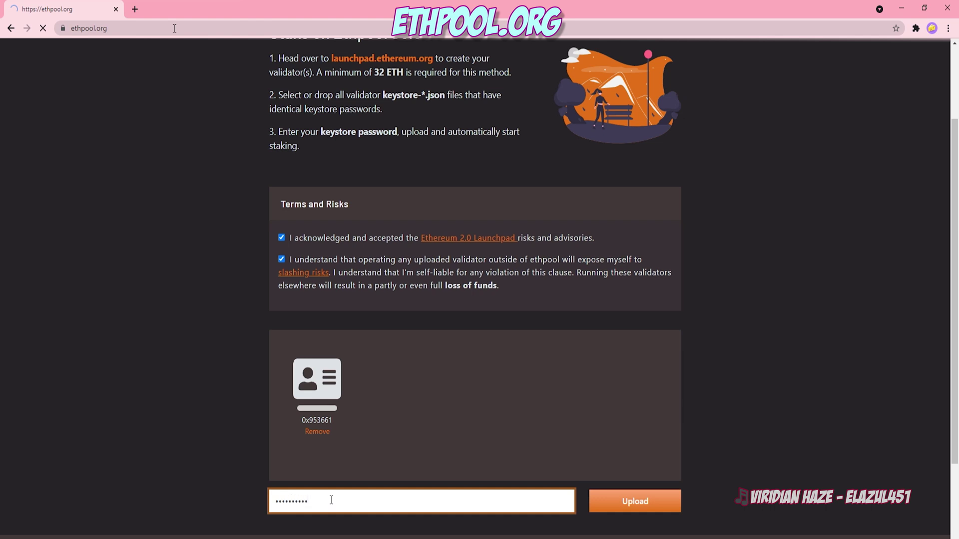
pyautogui.click(660, 498)
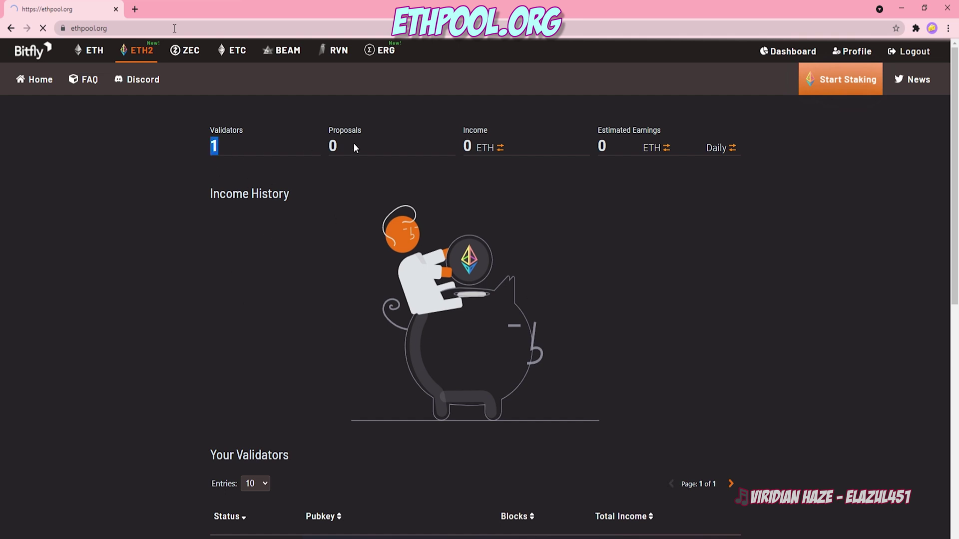
# - Check that validator 0x953661…a8a1fb is awaiting its deposit, then look it up on beaconcha.in
pyautogui.scroll(-3, 615, 319)
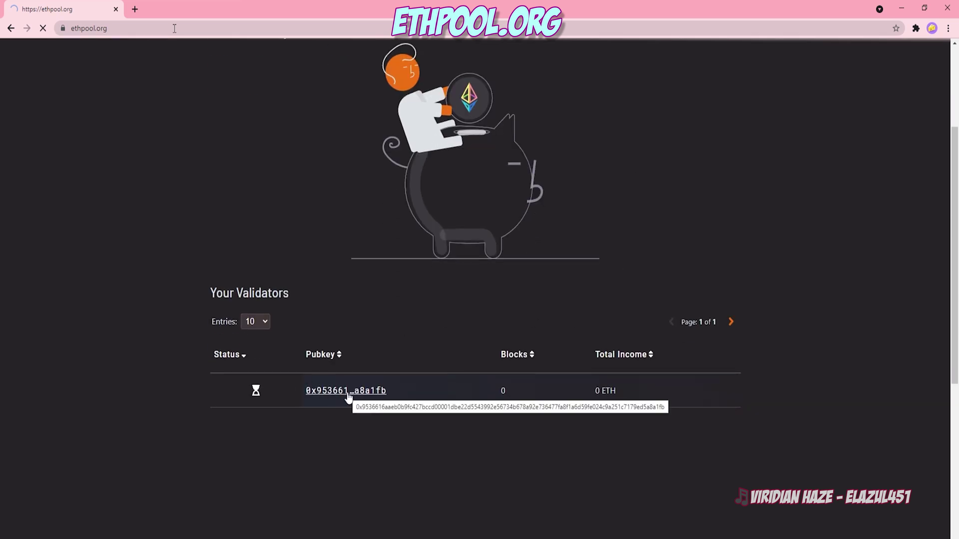
pyautogui.moveTo(236, 399)
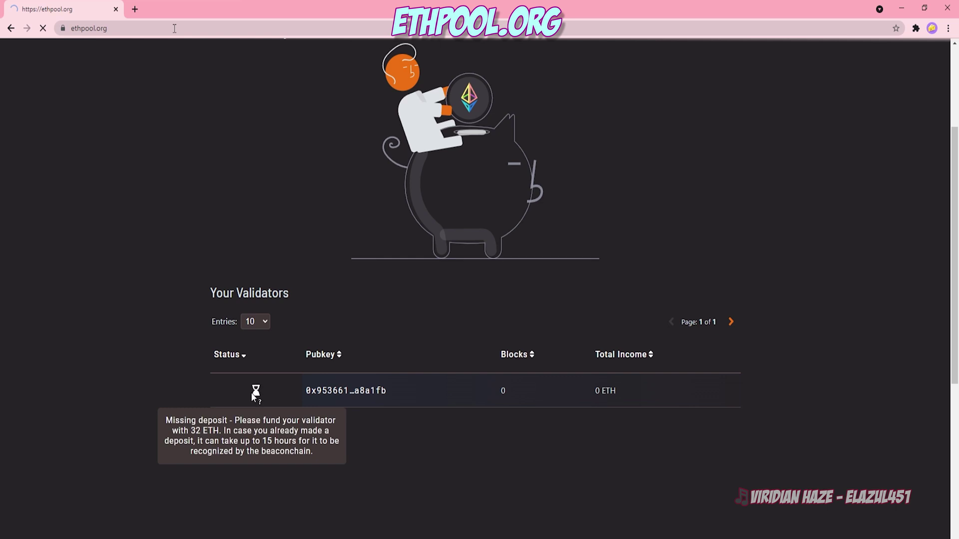
pyautogui.click(351, 392)
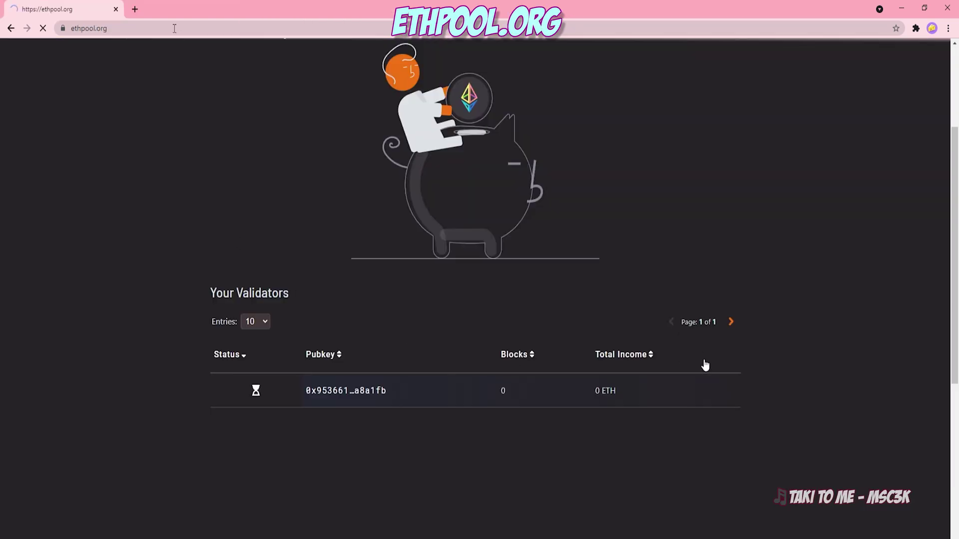
pyautogui.scroll(3, 480, 440)
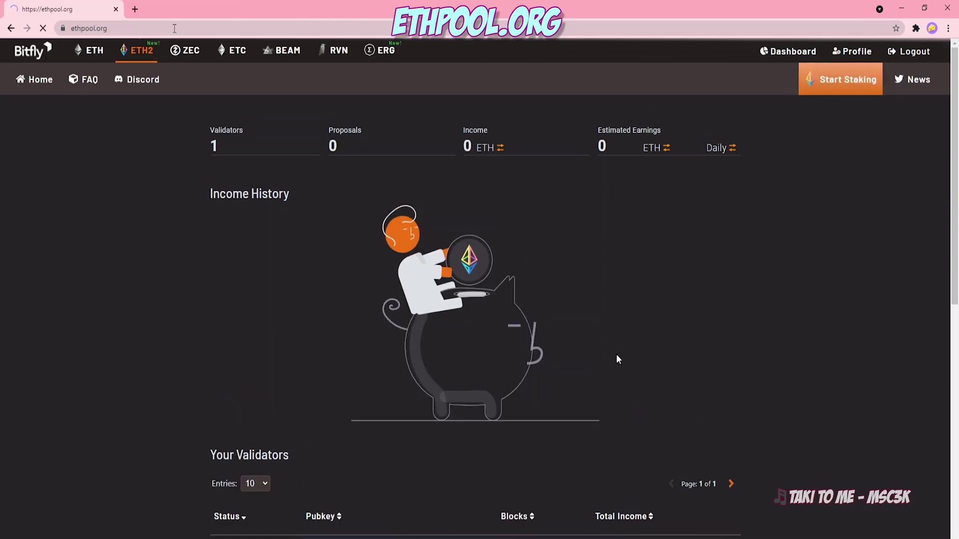
# - Confirm the established account's two validators show the Active status in Your Validators
pyautogui.scroll(-6, 616, 368)
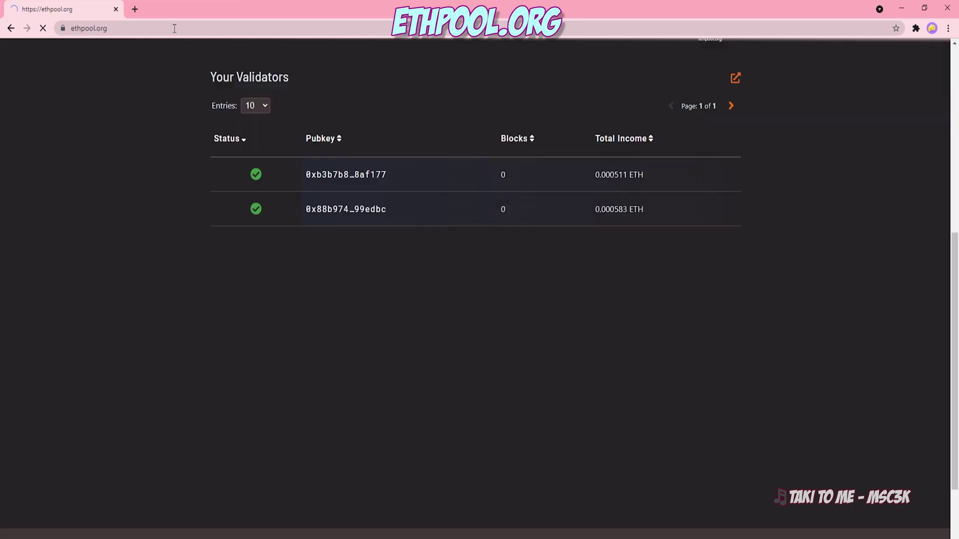
pyautogui.moveTo(256, 176)
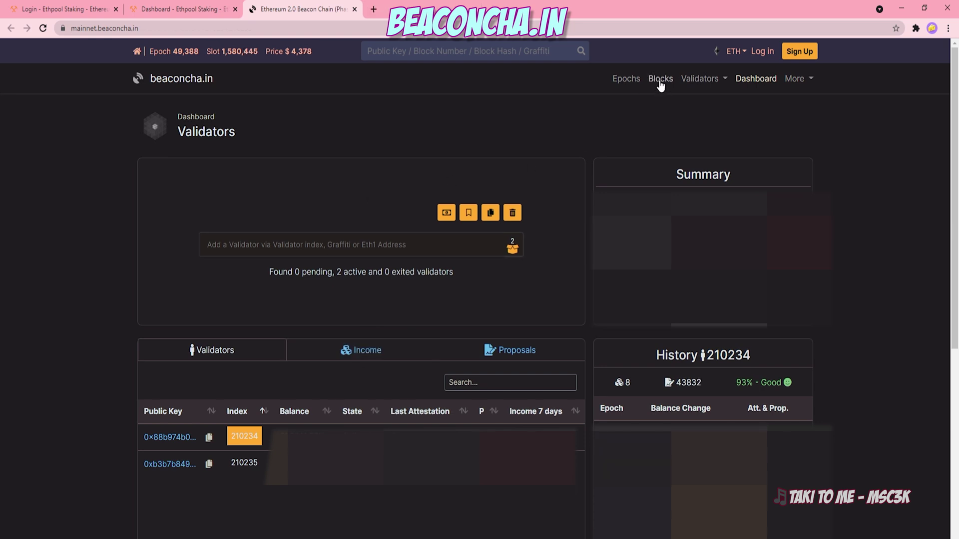
# - Open validator 66654 (rank 7) from the Validator Leaderboard and view its details
pyautogui.click(716, 84)
pyautogui.click(731, 165)
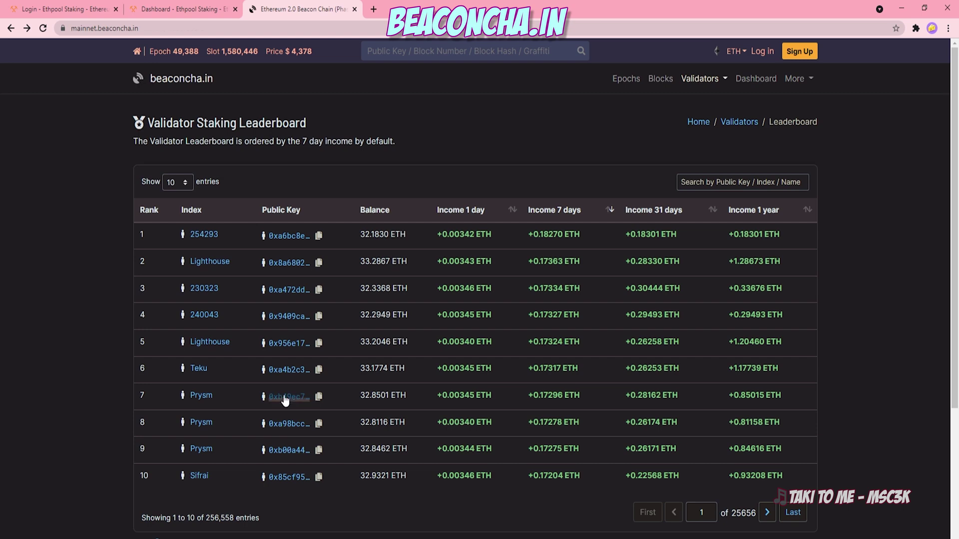
pyautogui.click(285, 397)
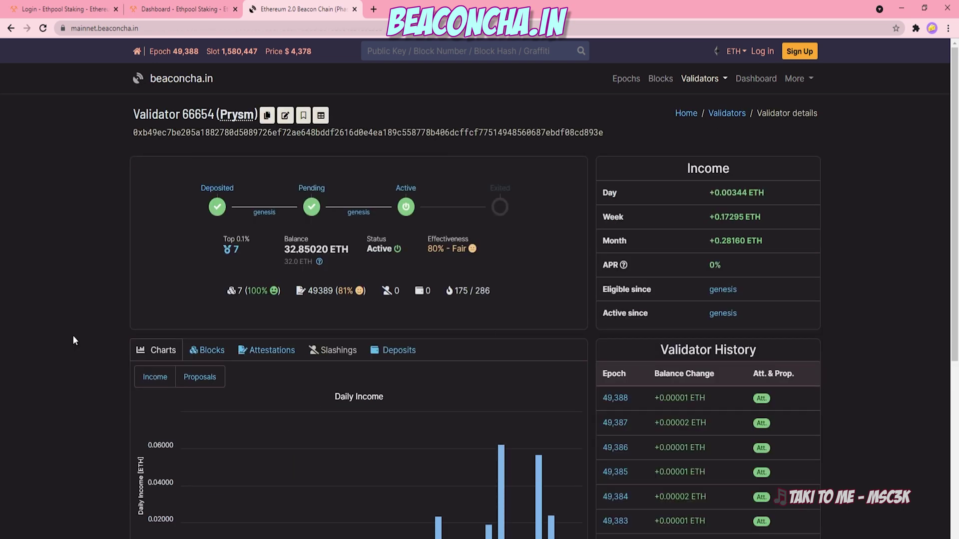
pyautogui.scroll(-4, 113, 399)
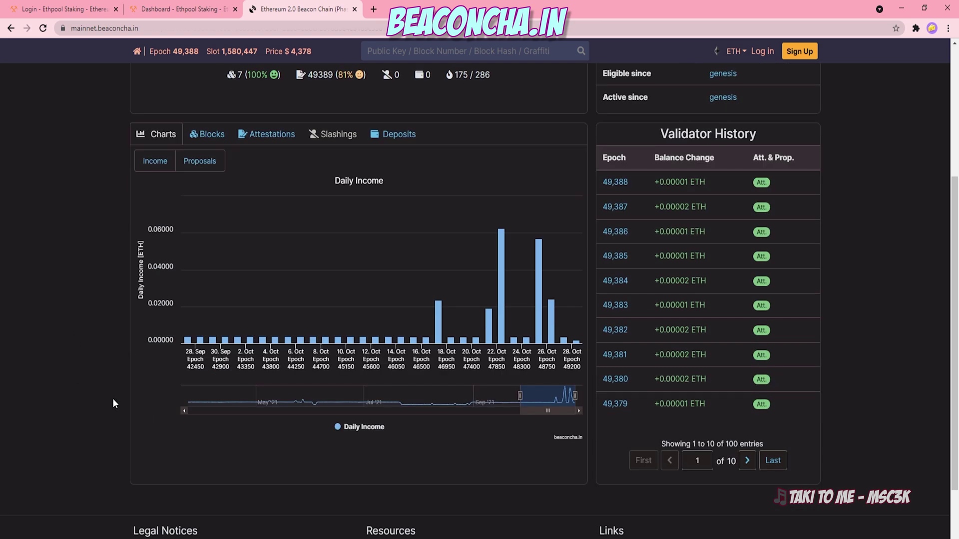
pyautogui.scroll(3, 113, 400)
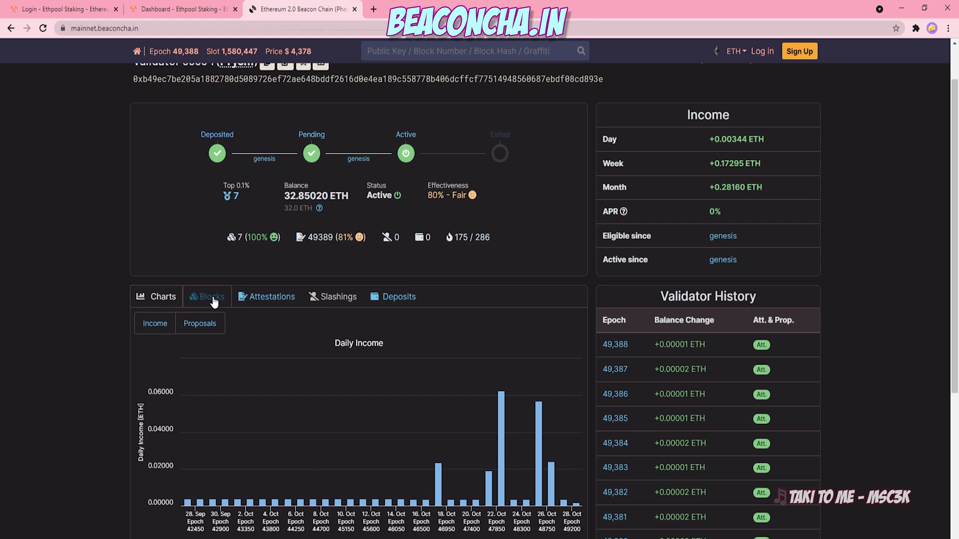
pyautogui.scroll(1, 736, 226)
# - Review validator 66654's proposed blocks and its attestations from epoch 49,388
pyautogui.click(207, 350)
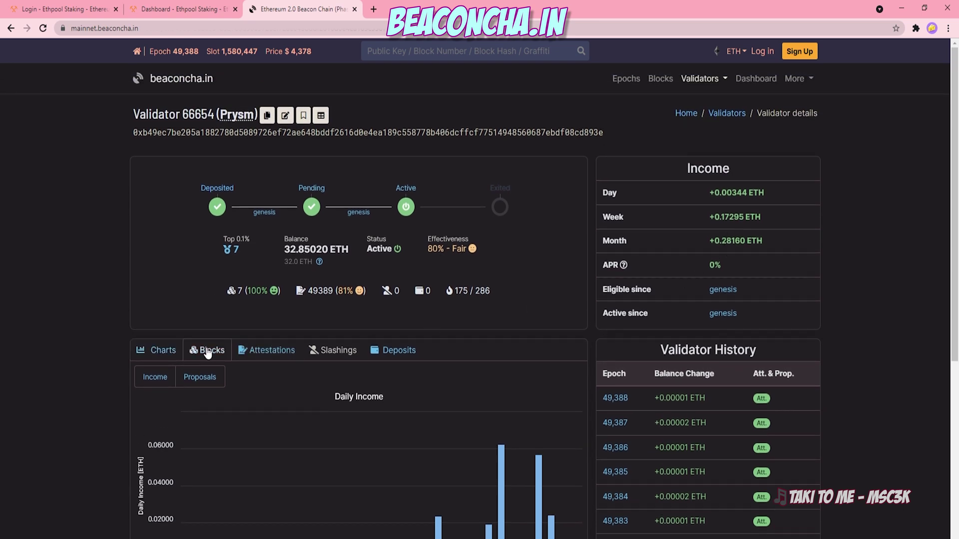
pyautogui.scroll(-3, 422, 425)
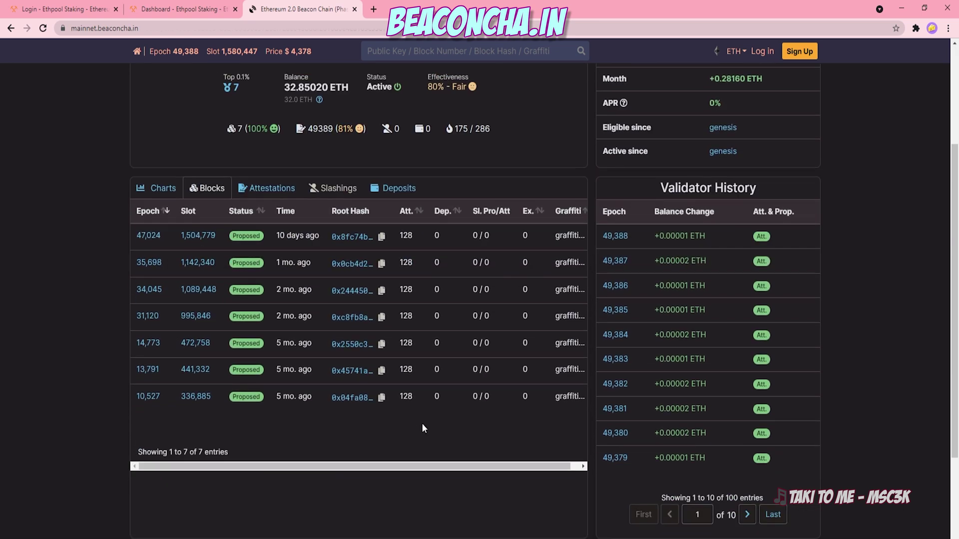
pyautogui.scroll(3, 421, 428)
pyautogui.click(278, 348)
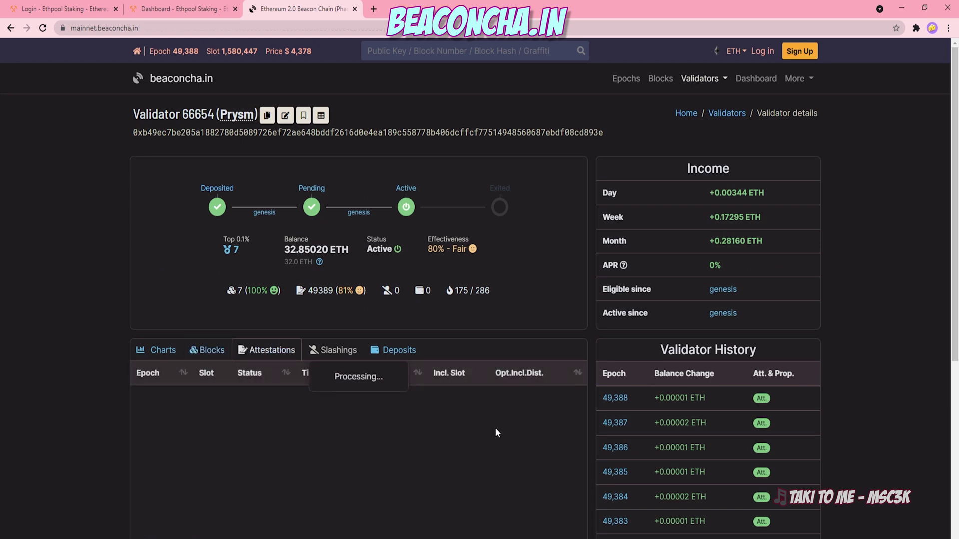
pyautogui.scroll(-2, 496, 427)
pyautogui.scroll(2, 496, 427)
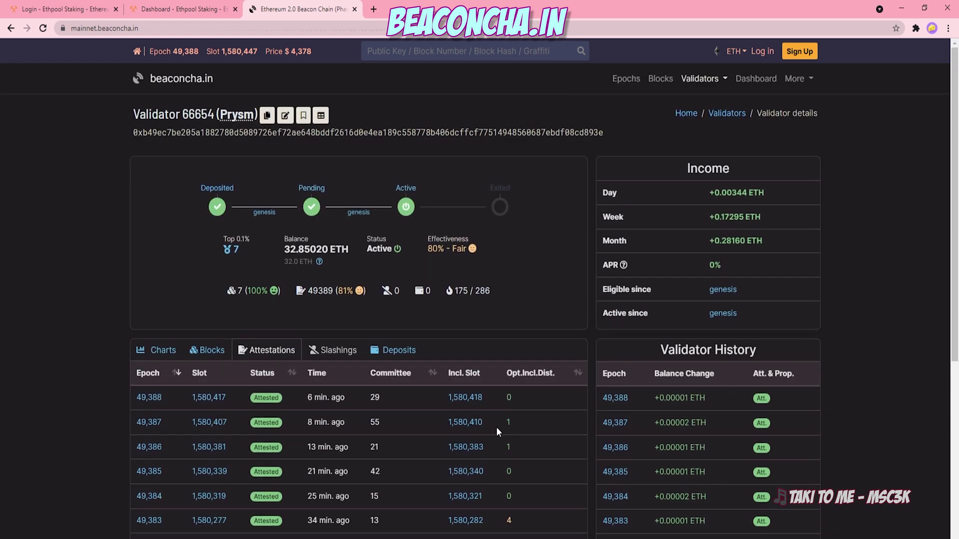